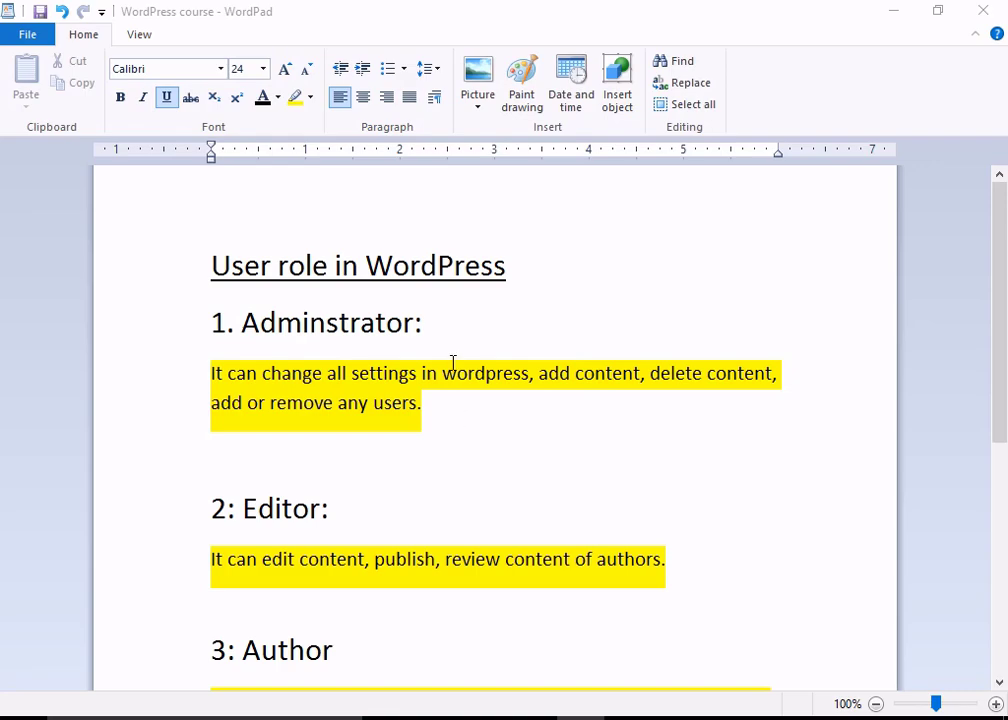
- Review the notes document, scrolling to its Contributor section
scroll(400, 397, down, 2)
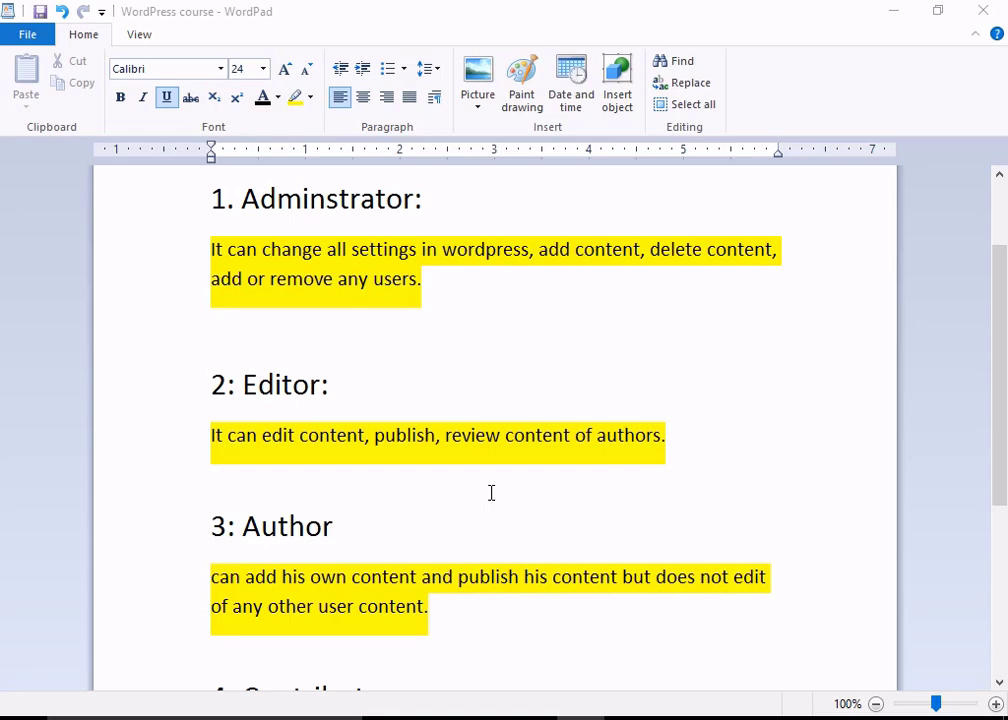
scroll(491, 492, down, 3)
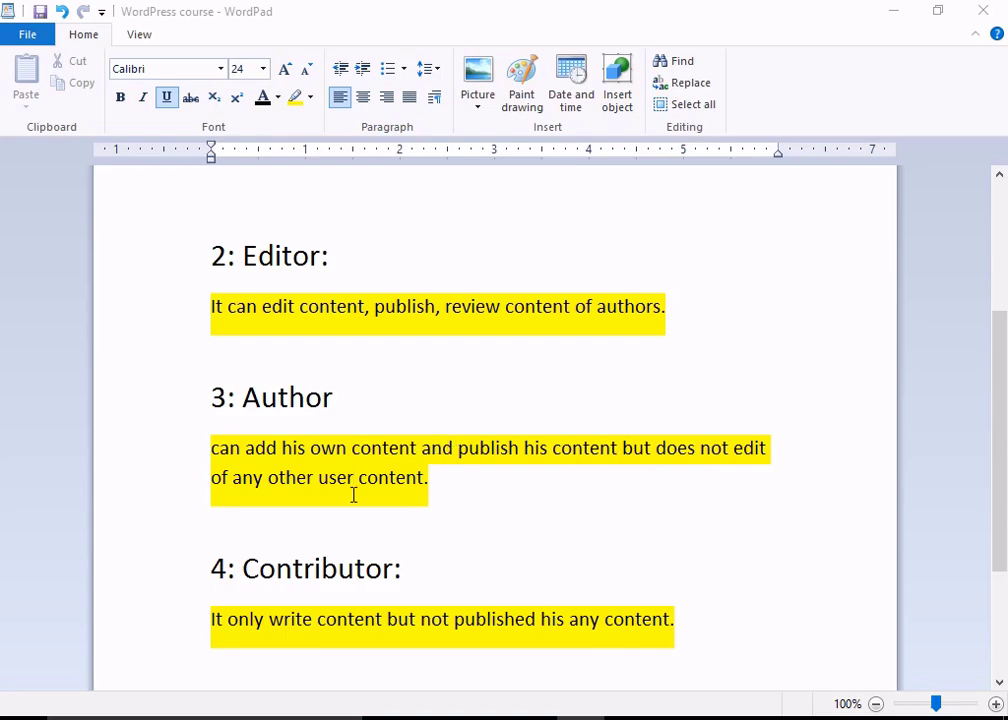
click(448, 482)
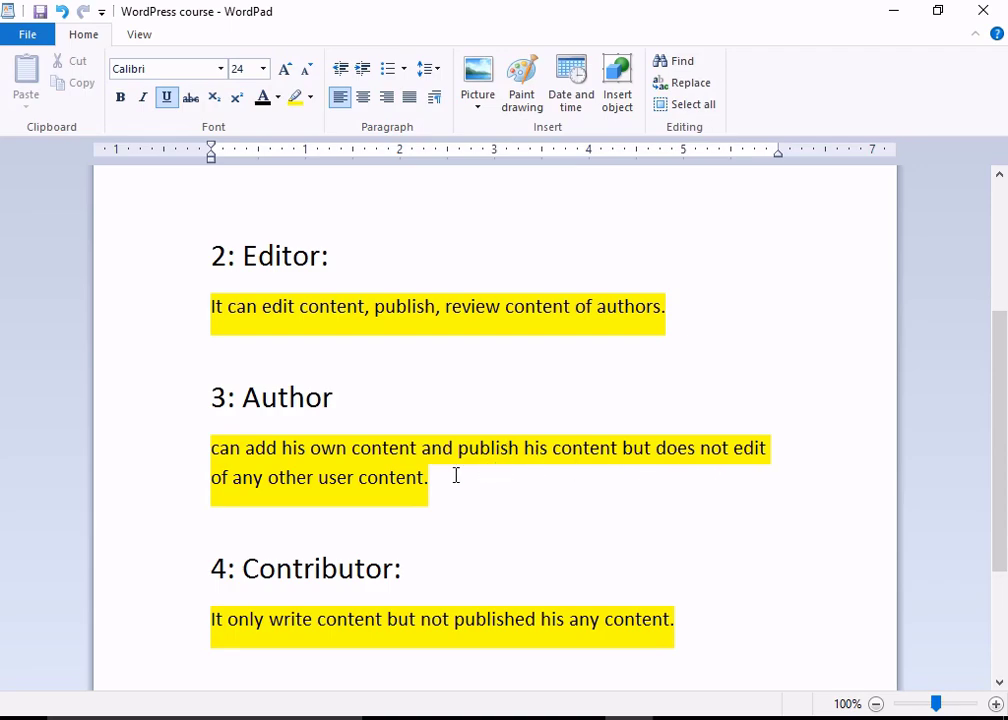
scroll(456, 476, down, 3)
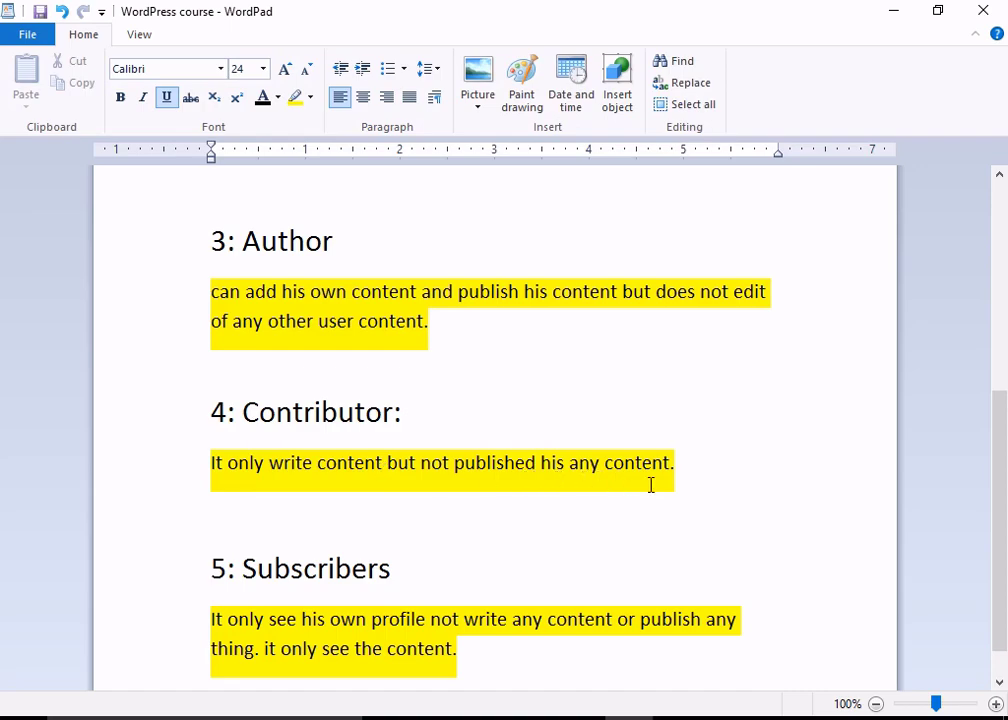
click(417, 413)
scroll(353, 365, up, 2)
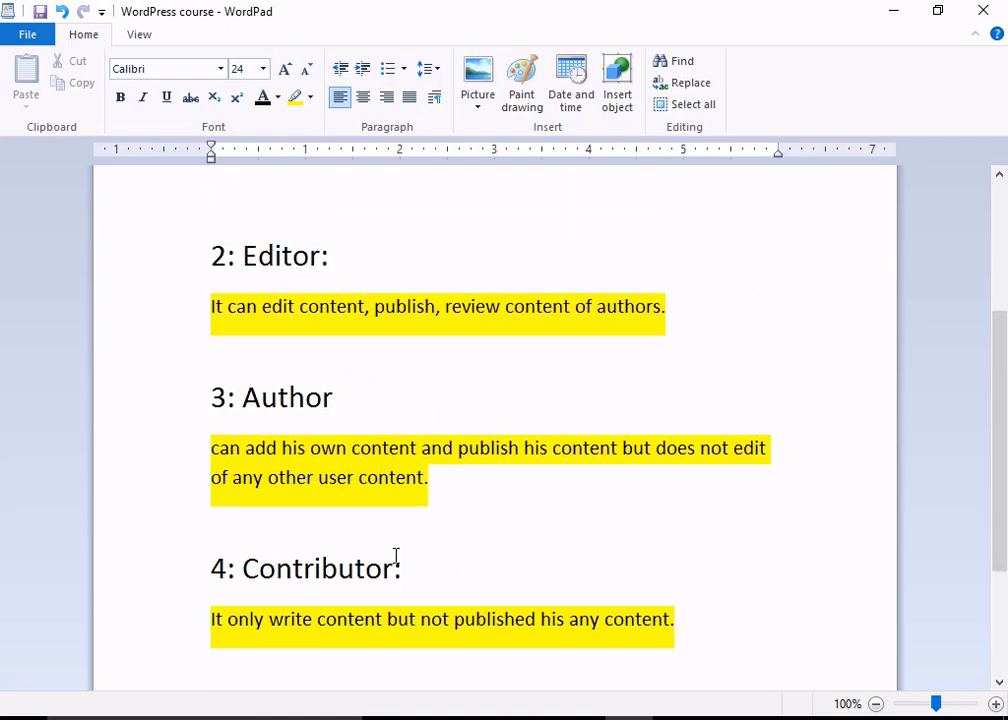
scroll(396, 556, down, 3)
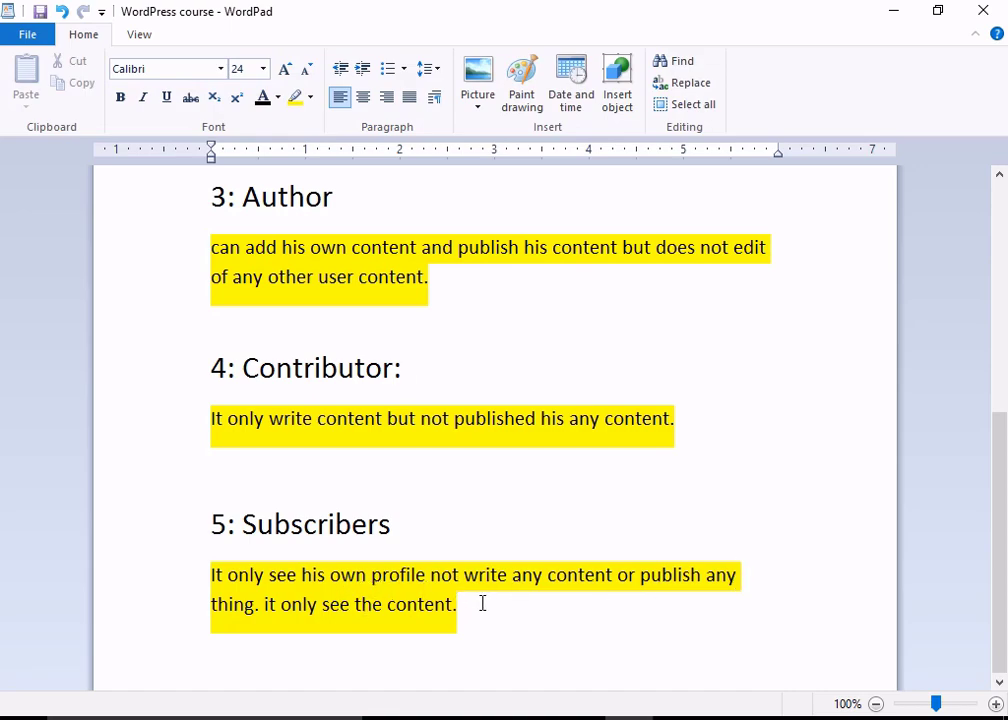
scroll(481, 603, up, 3)
scroll(481, 603, up, 4)
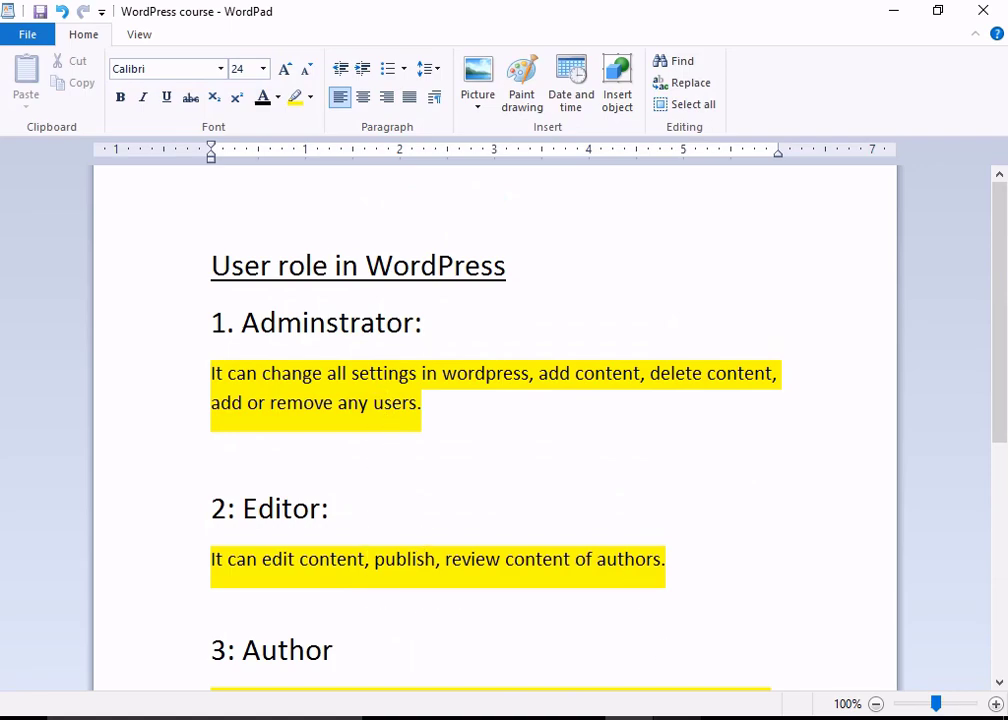
- In the WordPress admin, go to Users > All Users and choose Add New
click(676, 718)
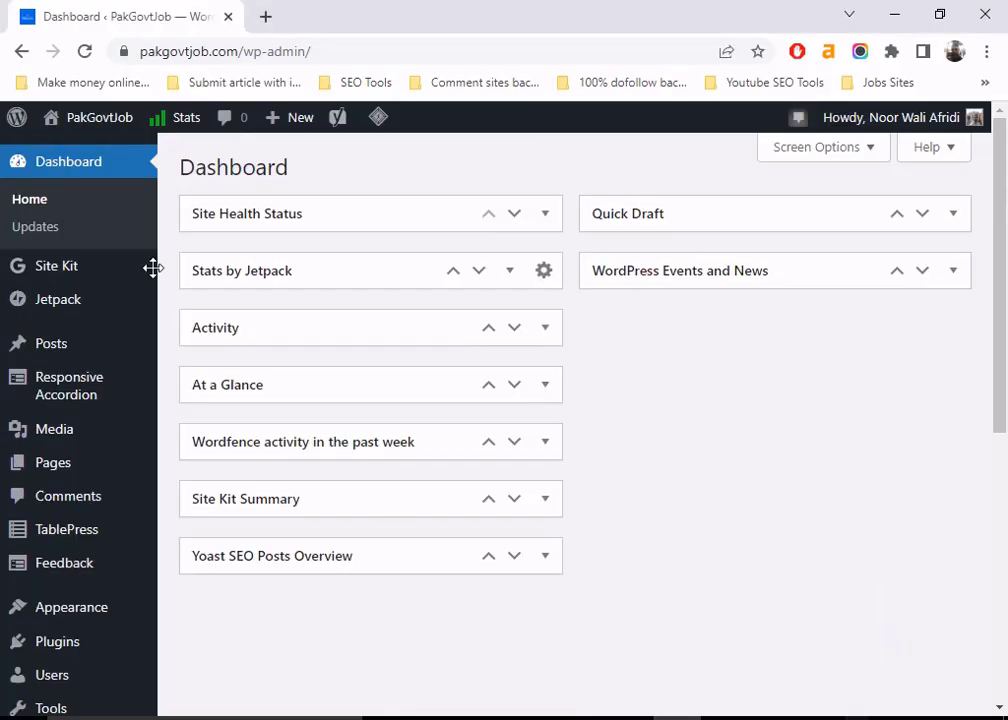
scroll(101, 292, down, 1)
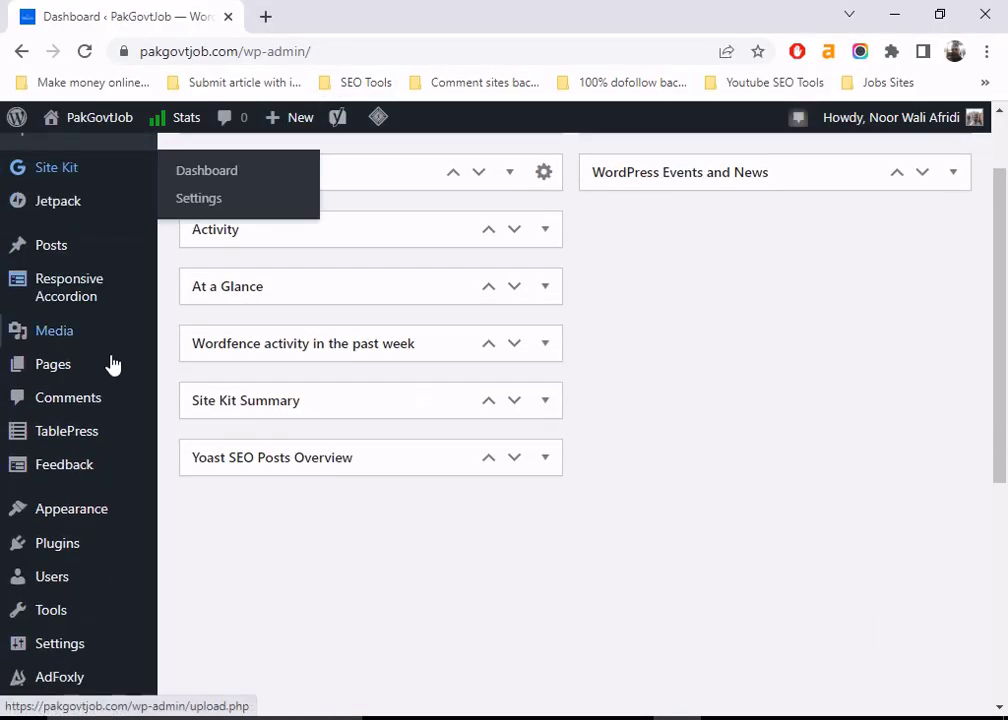
mouse_move(57, 580)
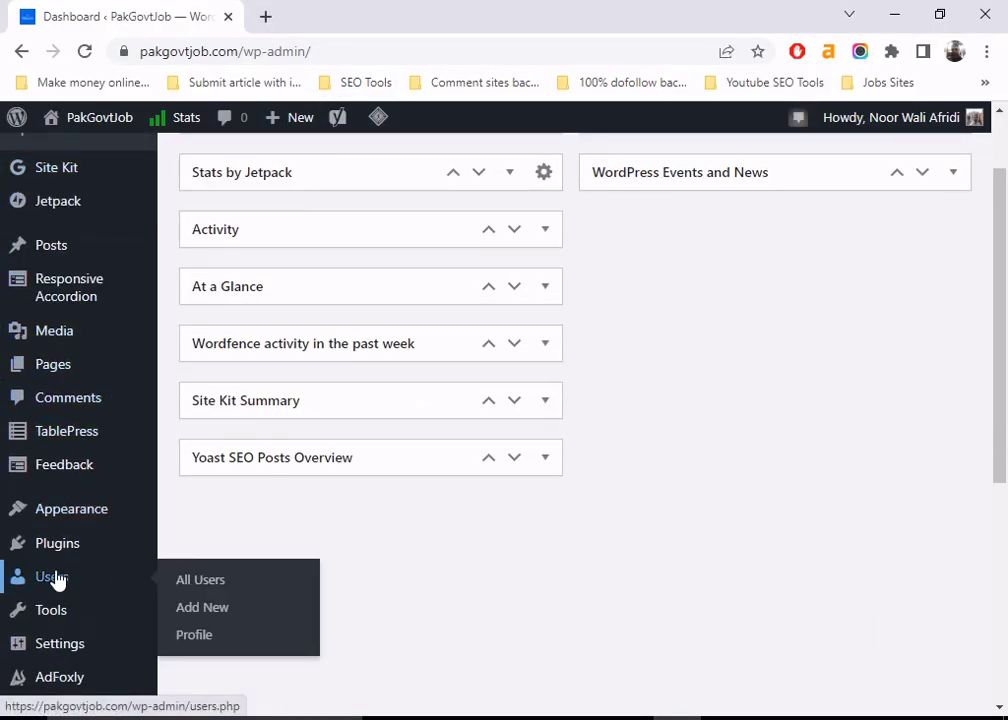
click(207, 584)
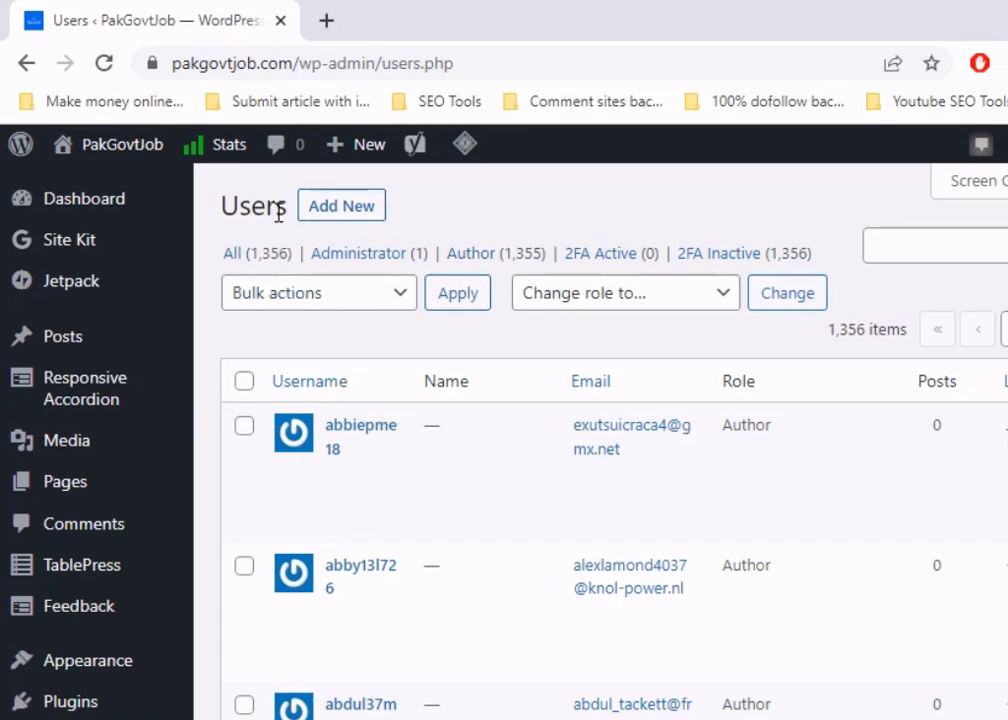
click(341, 210)
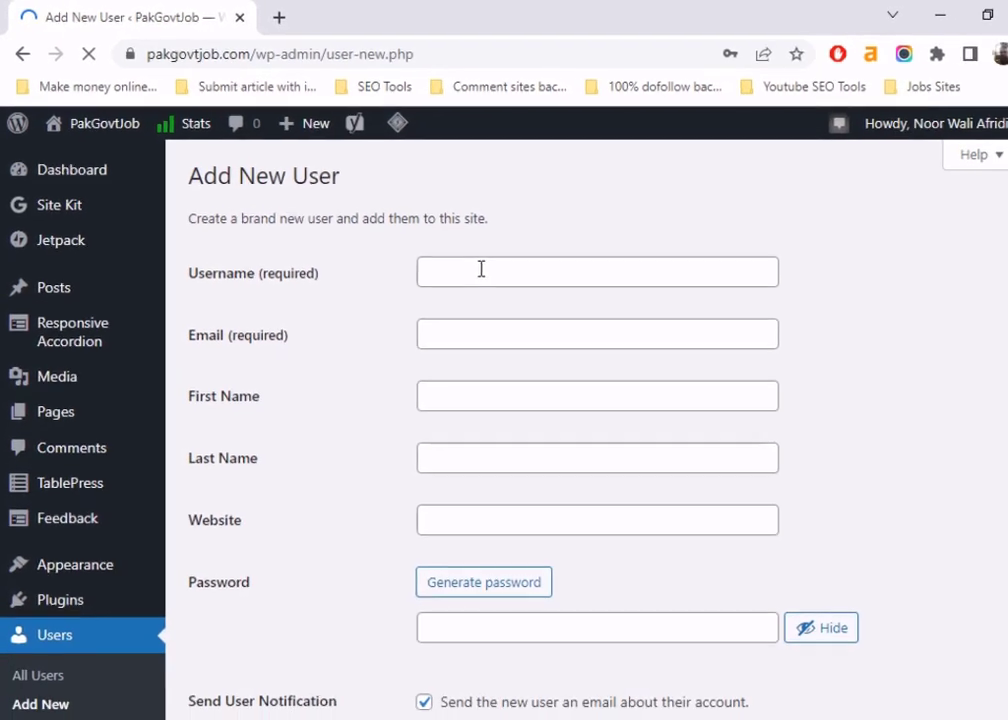
- Enter the new user's username and e-mail address, accepting Chrome's suggested e-mail
click(563, 316)
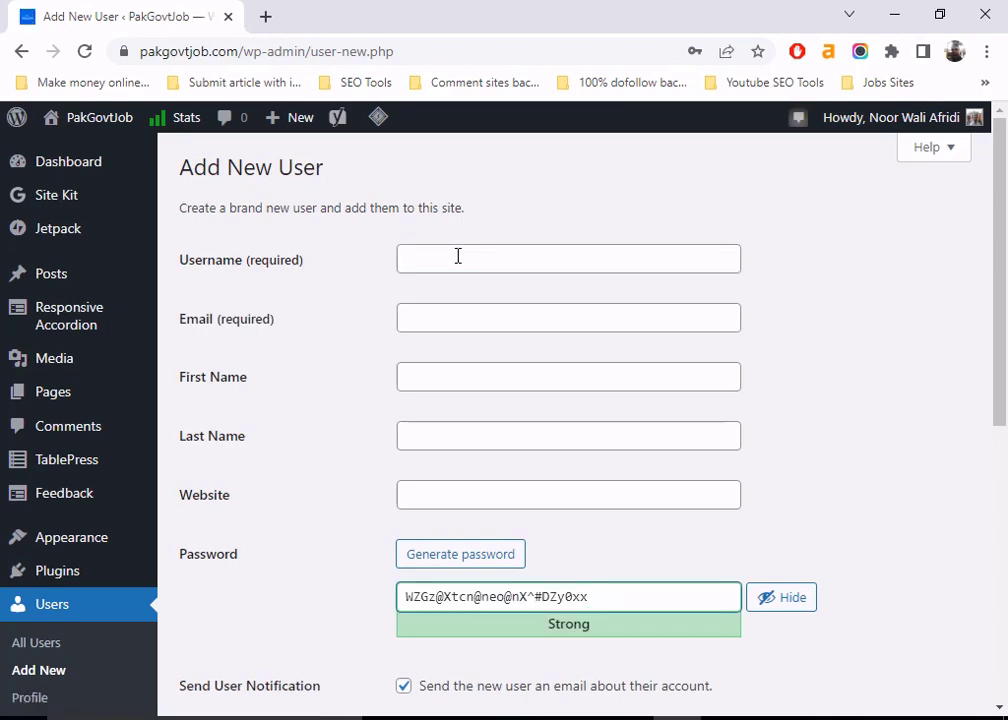
text(a)
click(464, 260)
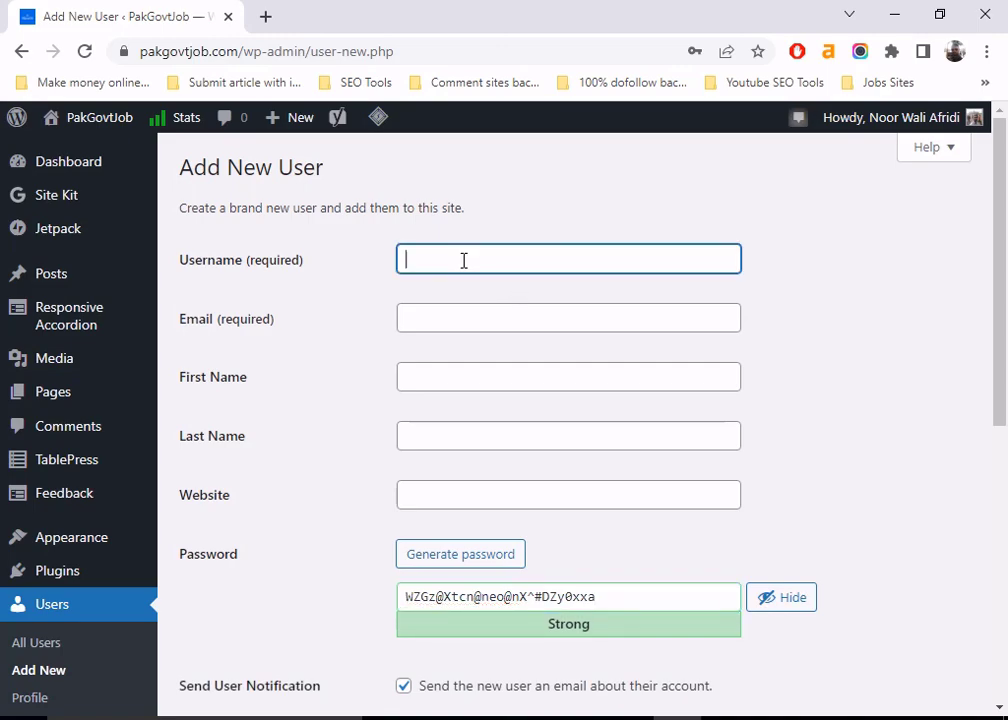
text(nwstark)
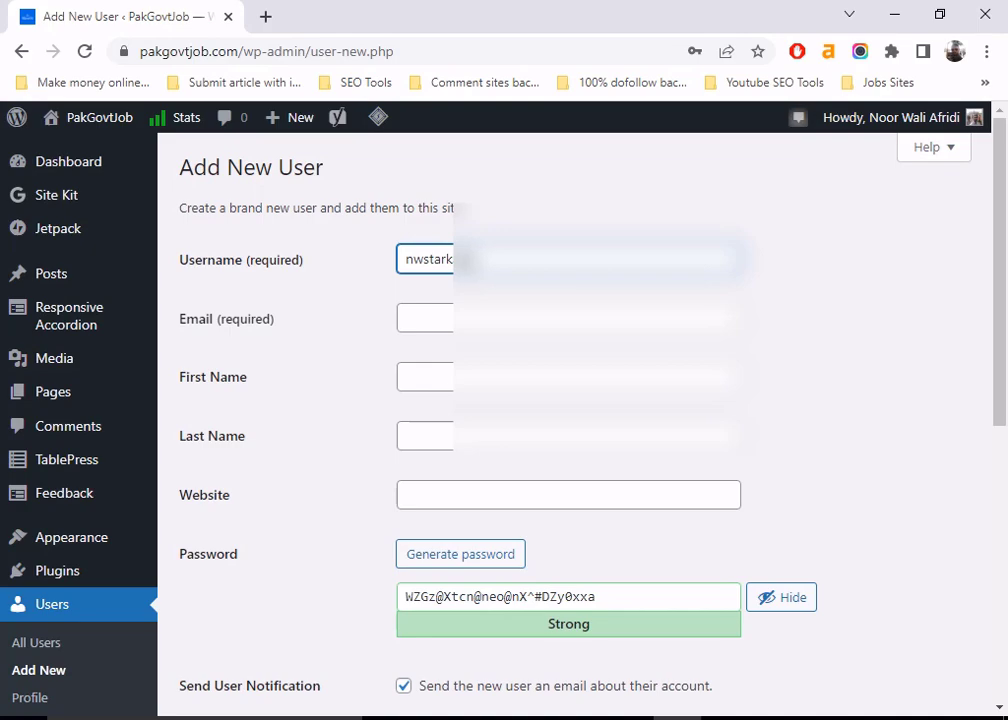
click(468, 319)
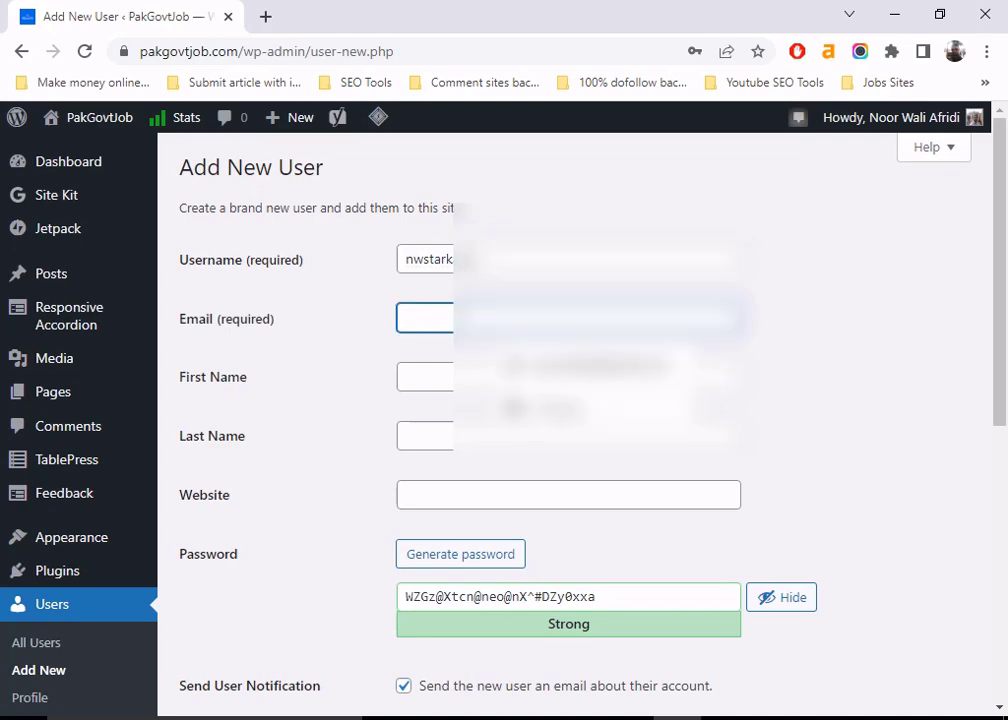
text(nwpares)
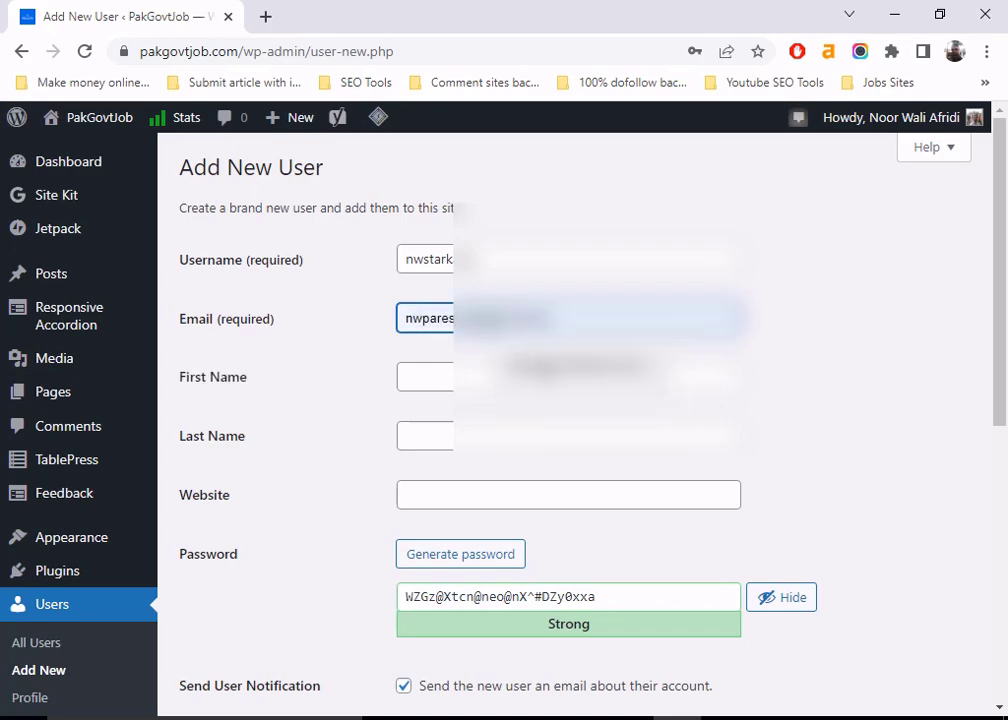
click(525, 362)
key(shift+Tab)
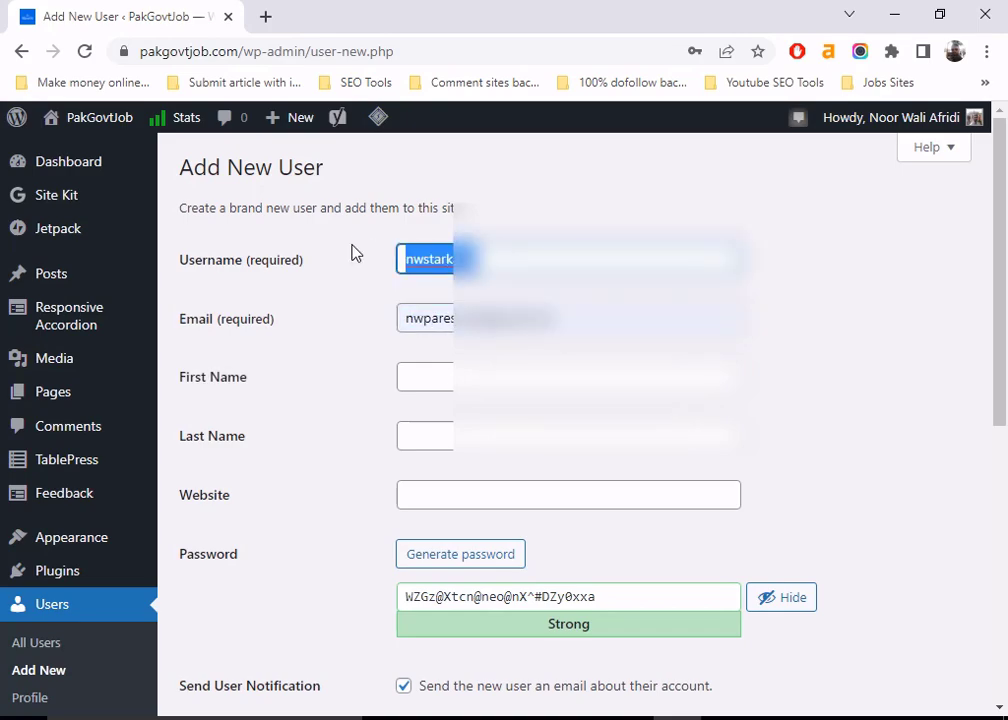
text(nwpares)
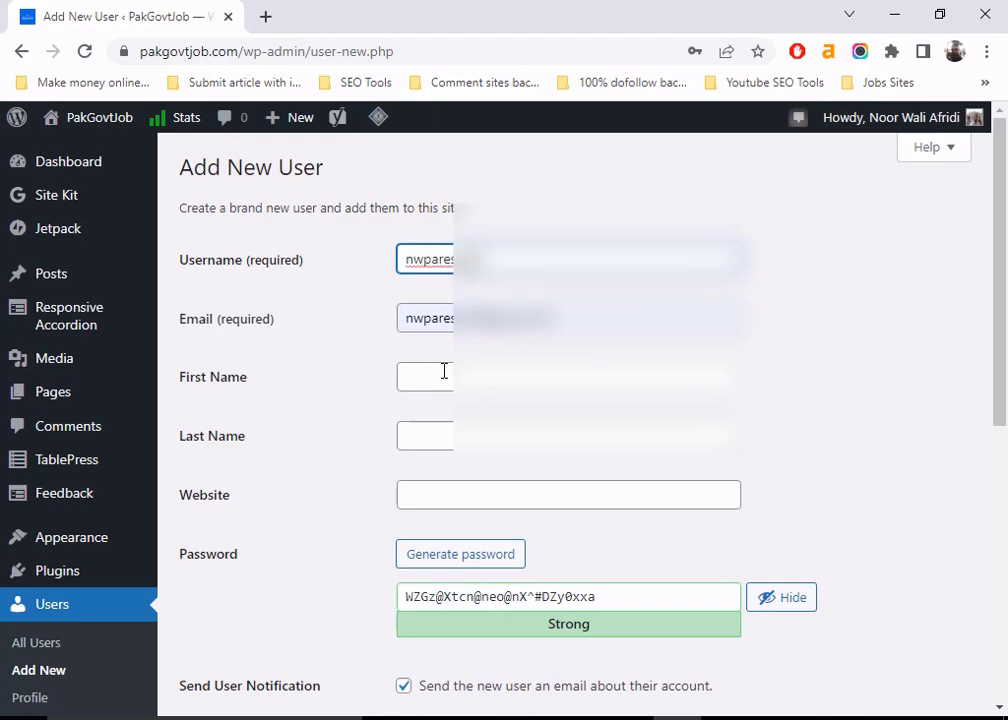
- Fill the Website field with a saved suggested URL
scroll(440, 442, down, 1)
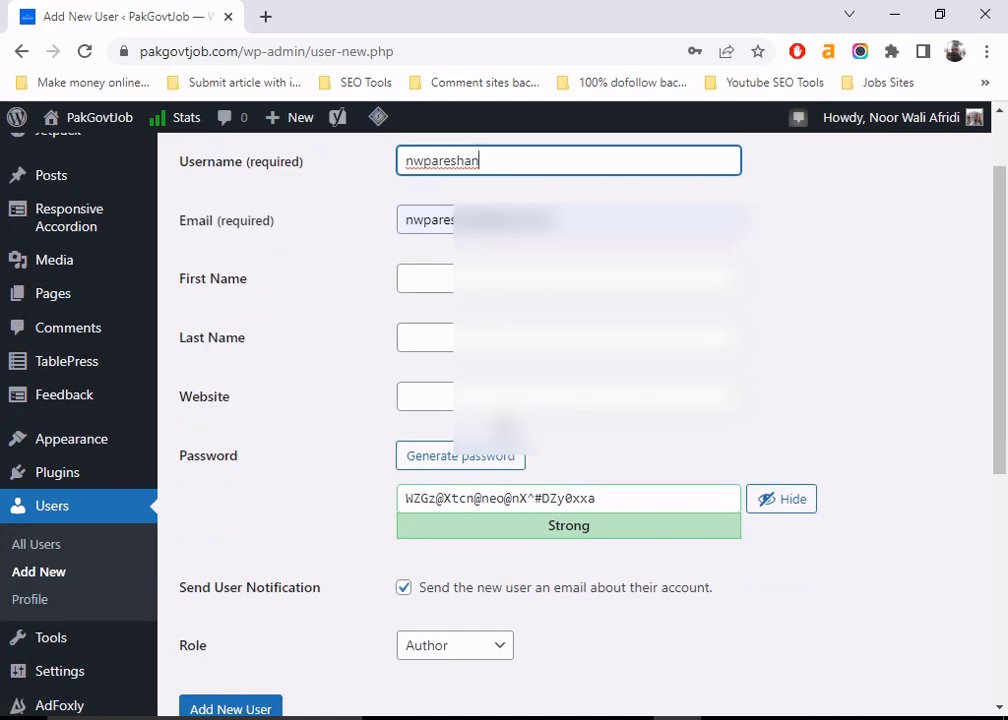
click(422, 396)
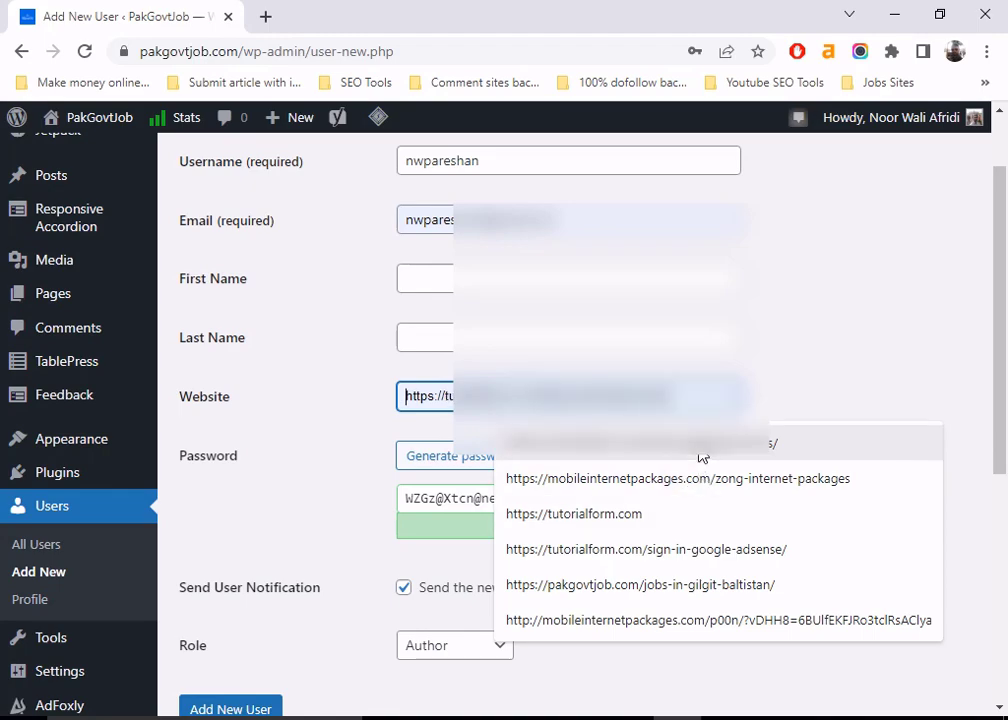
click(700, 565)
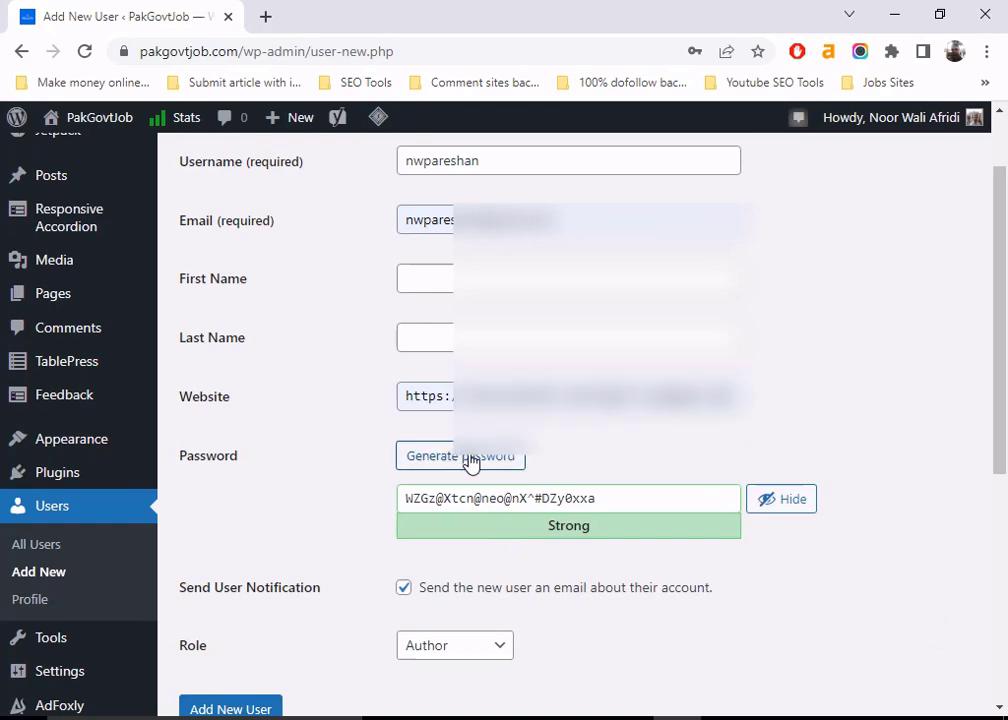
- Replace the generated password with a weak nine-character password, shown masked
drag(617, 500, 289, 500)
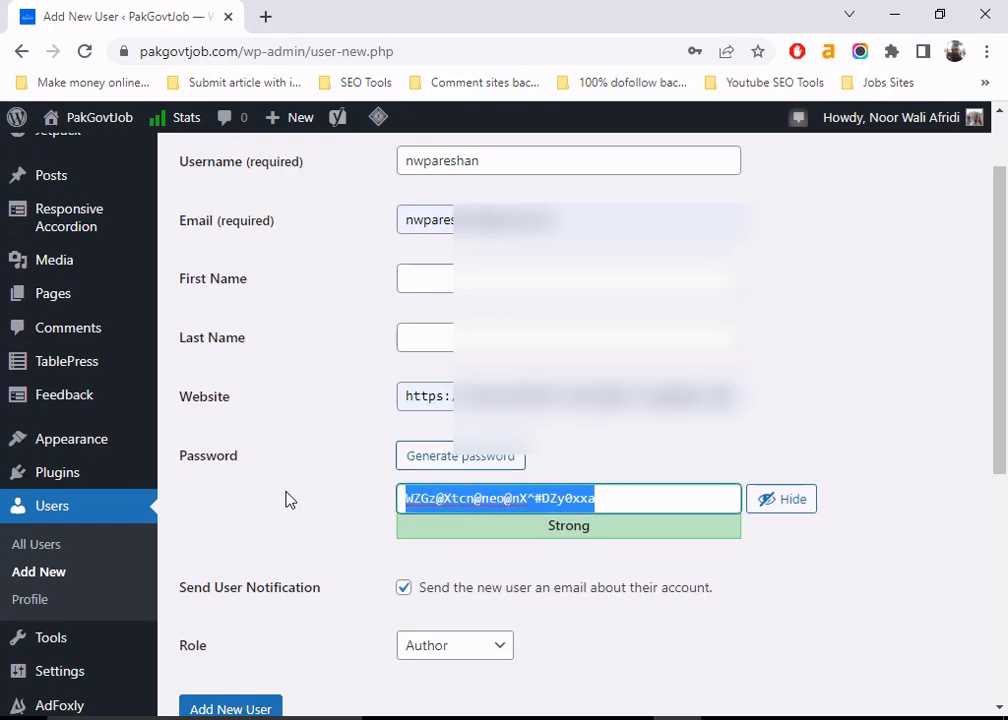
key(BackSpace)
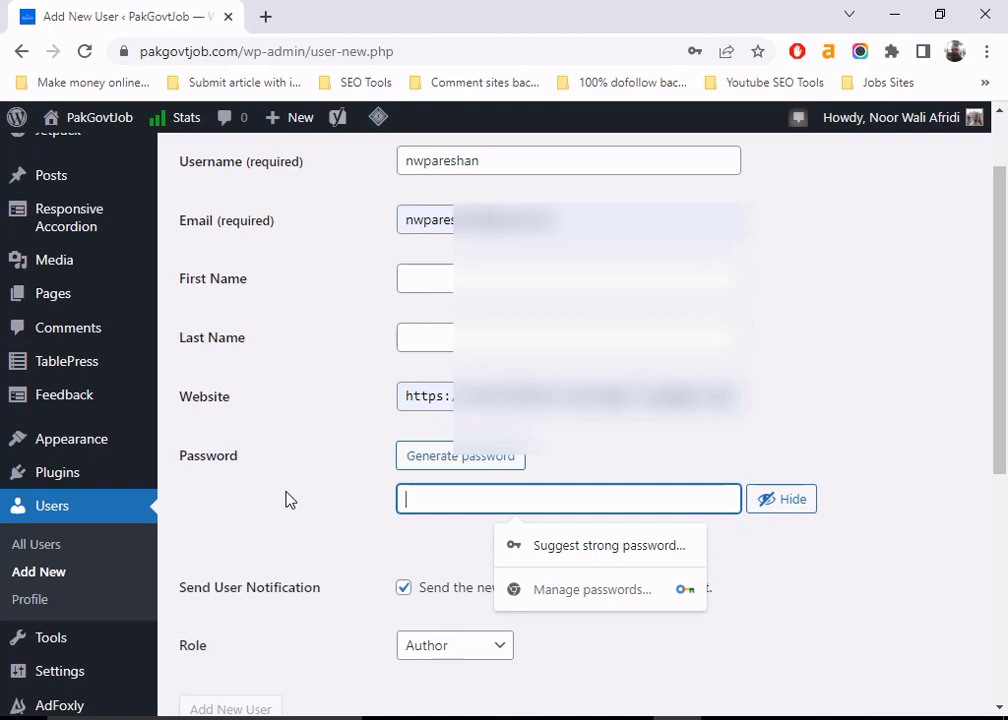
text(A)
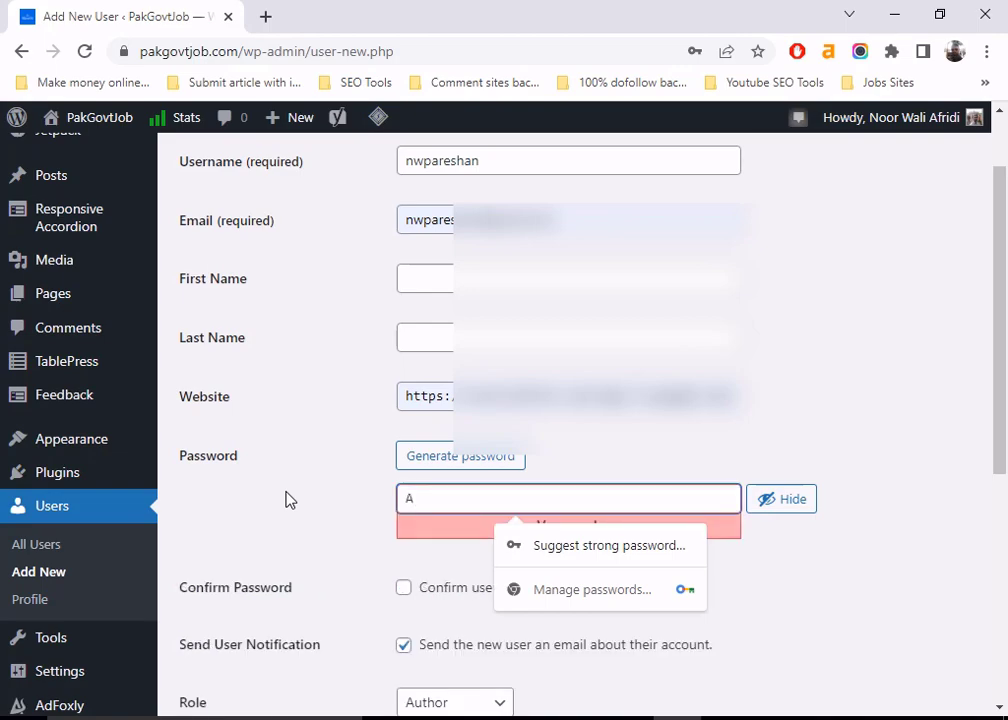
click(792, 506)
double_click(512, 503)
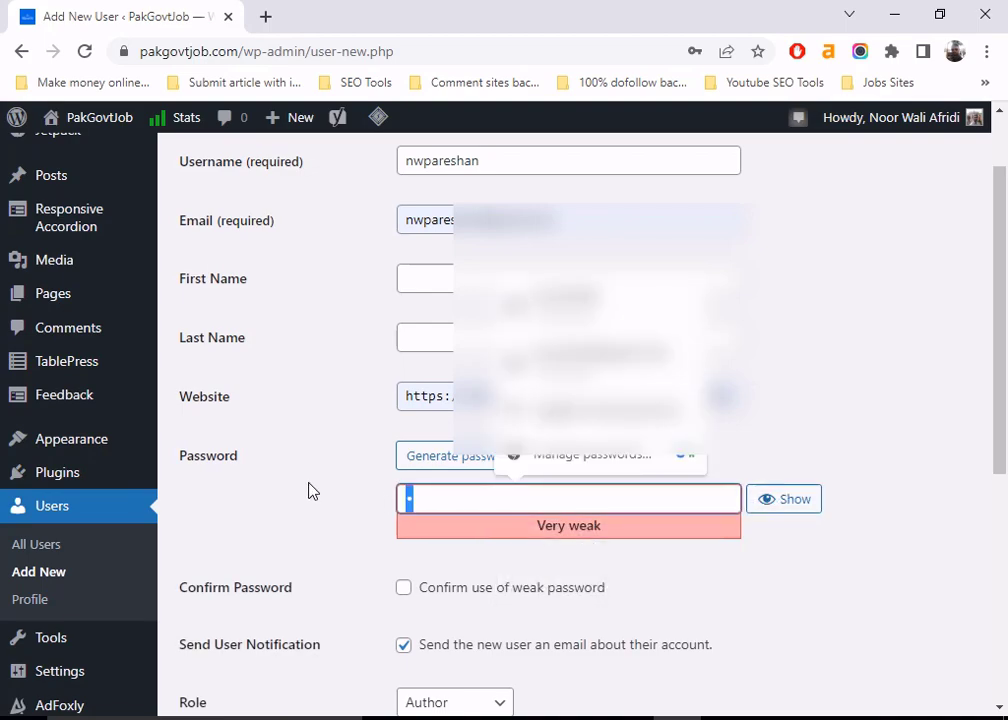
text(•••)
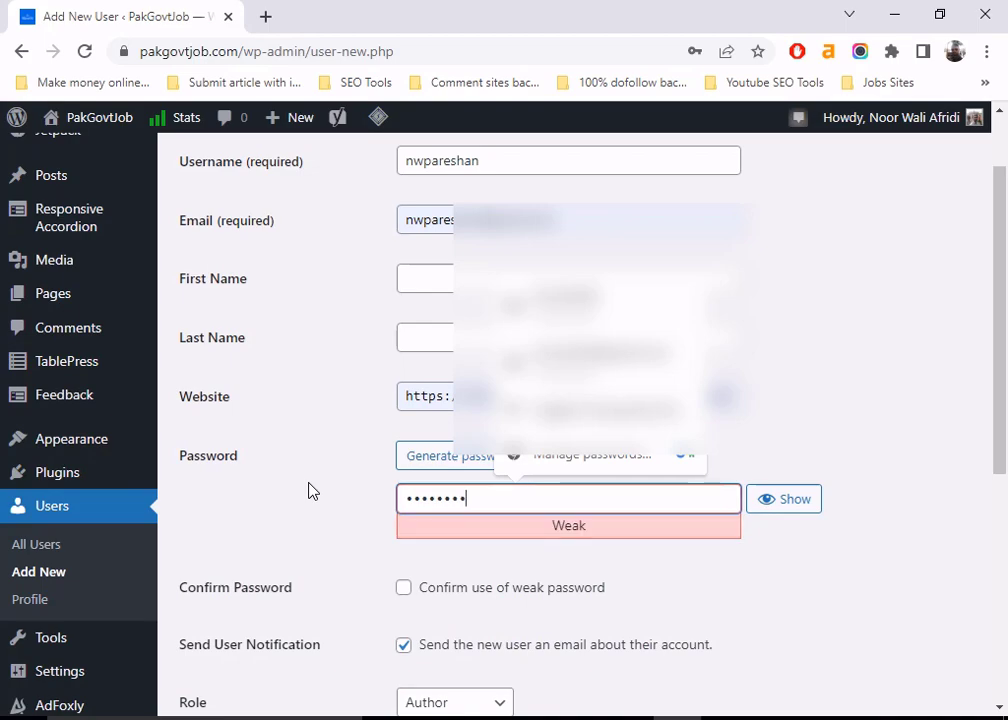
- Tick 'Confirm use of weak password' for the new user
scroll(491, 512, down, 1)
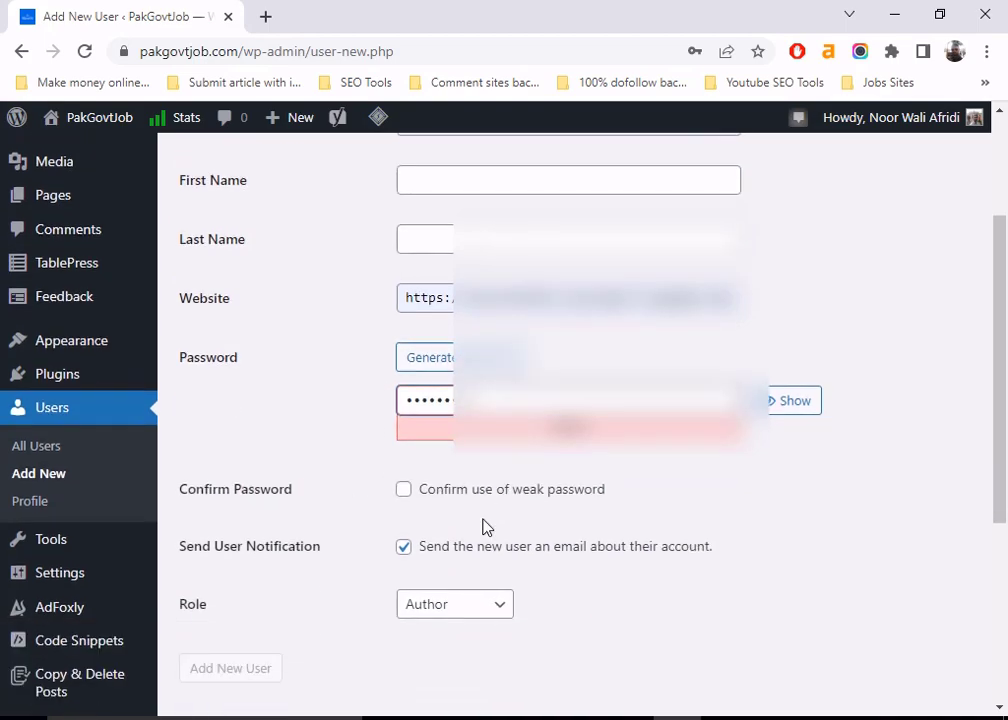
click(402, 491)
scroll(603, 500, down, 1)
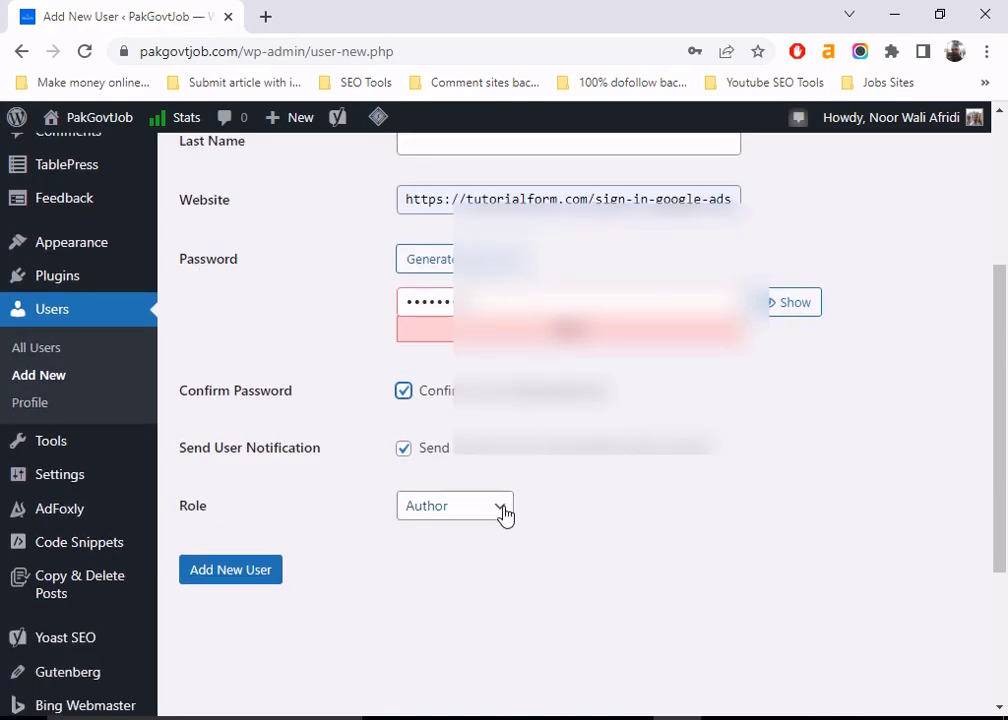
click(503, 513)
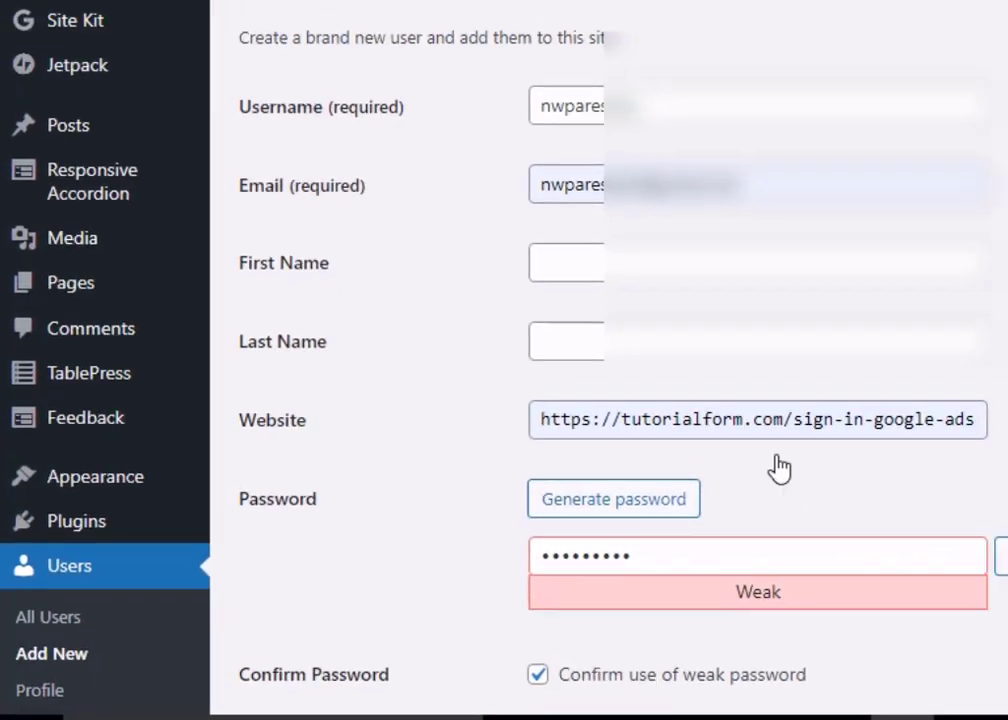
- Set the Role to Editor and submit Add New User
scroll(495, 459, down, 5)
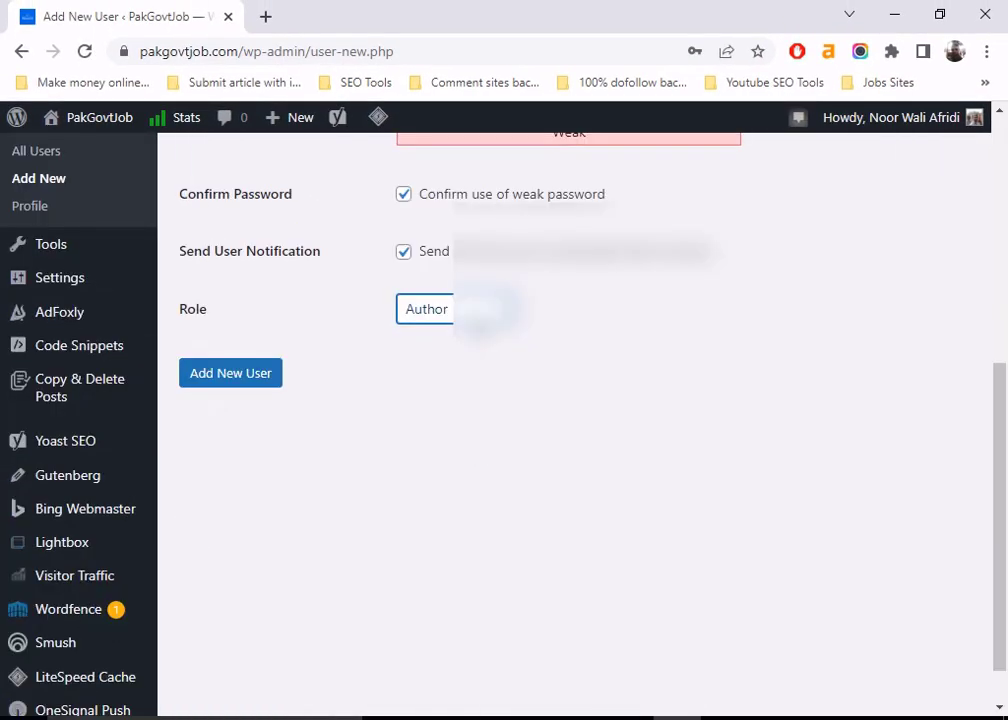
click(430, 310)
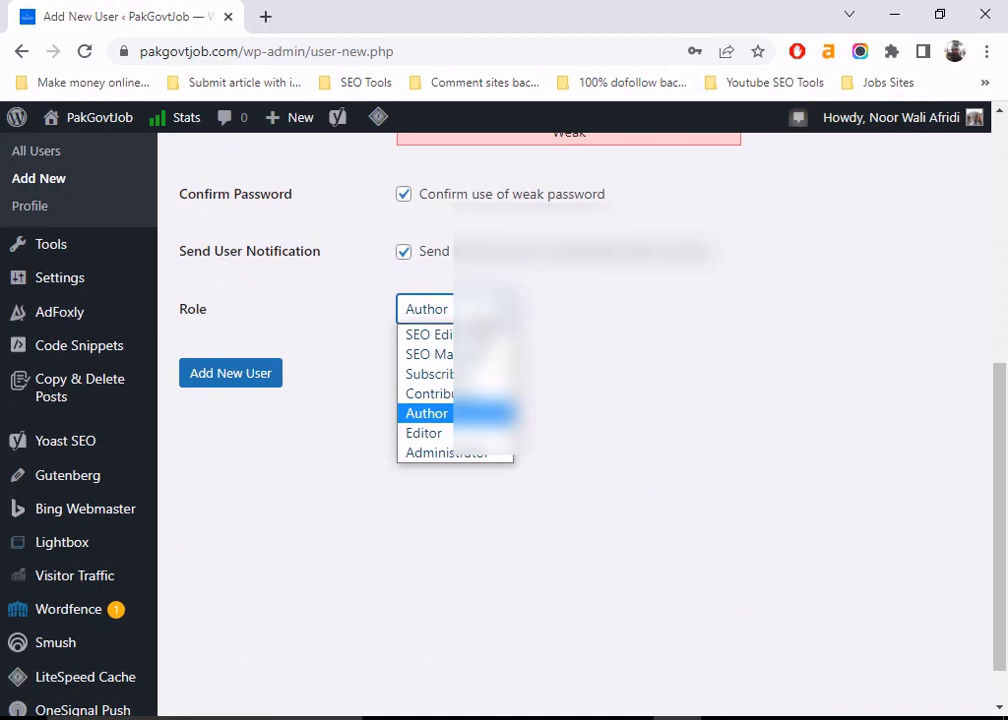
click(437, 443)
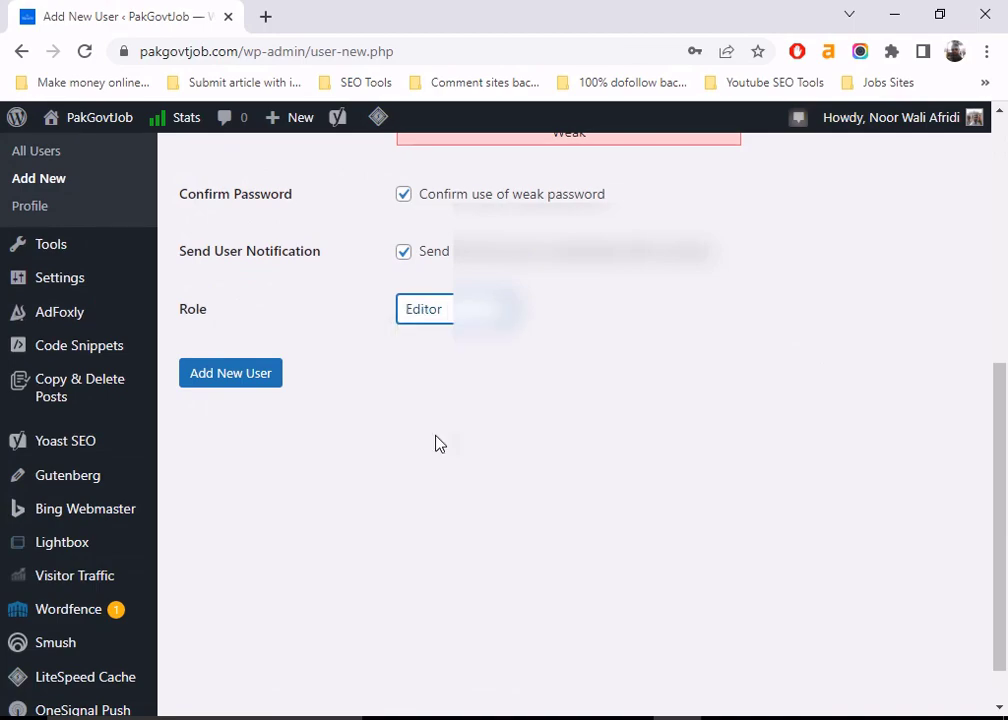
click(219, 375)
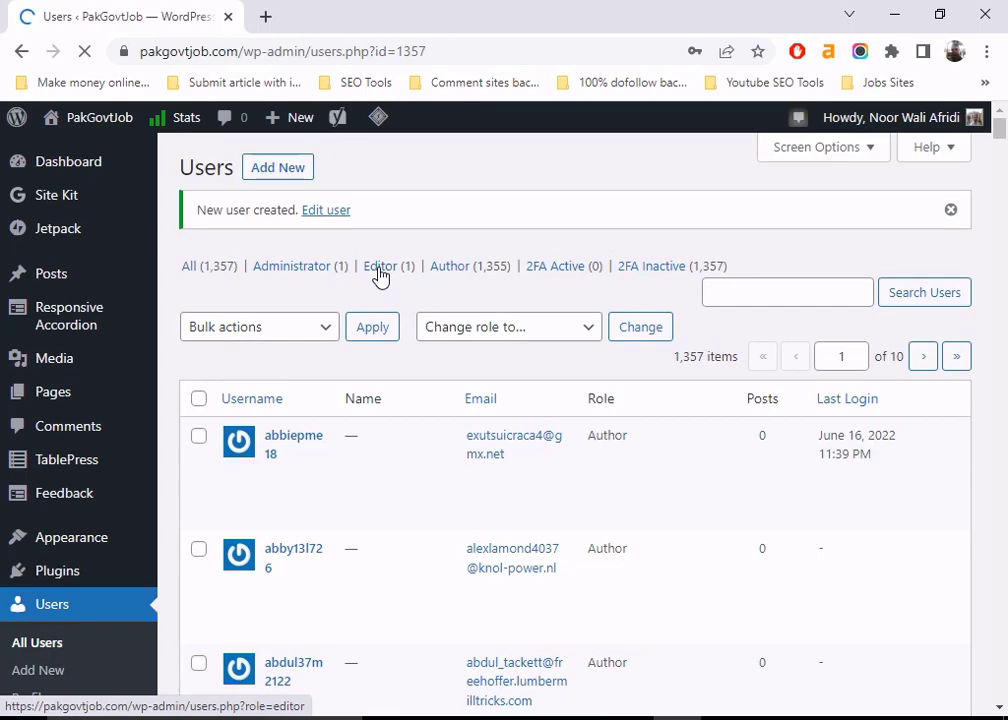
- Filter the Users list to 'Editor (1)' and save the new login in Chrome
click(379, 275)
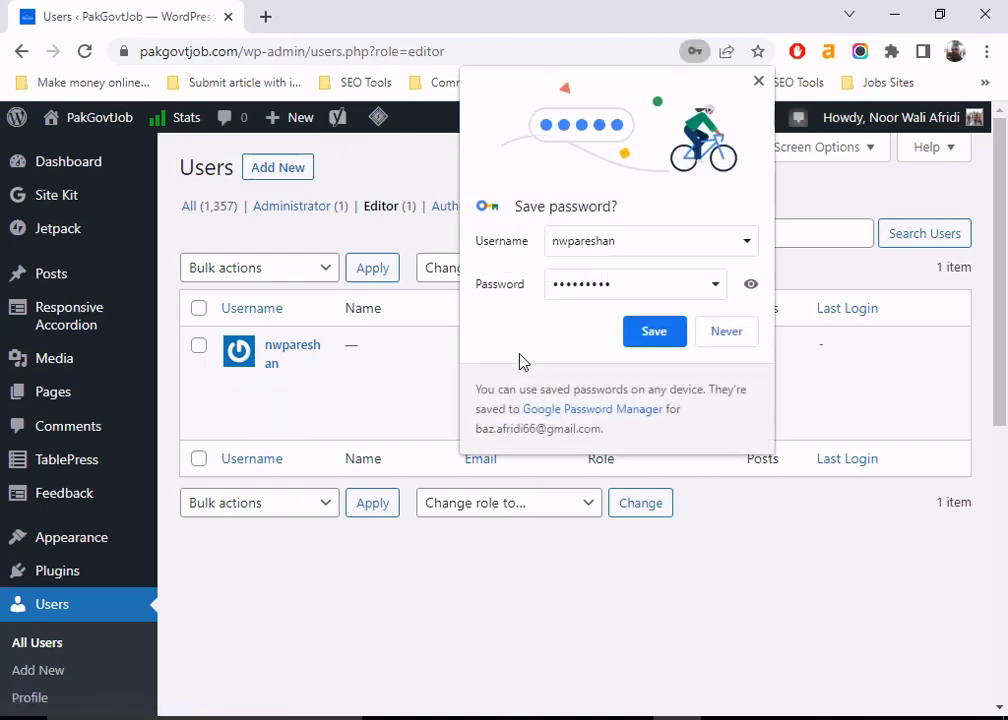
click(653, 332)
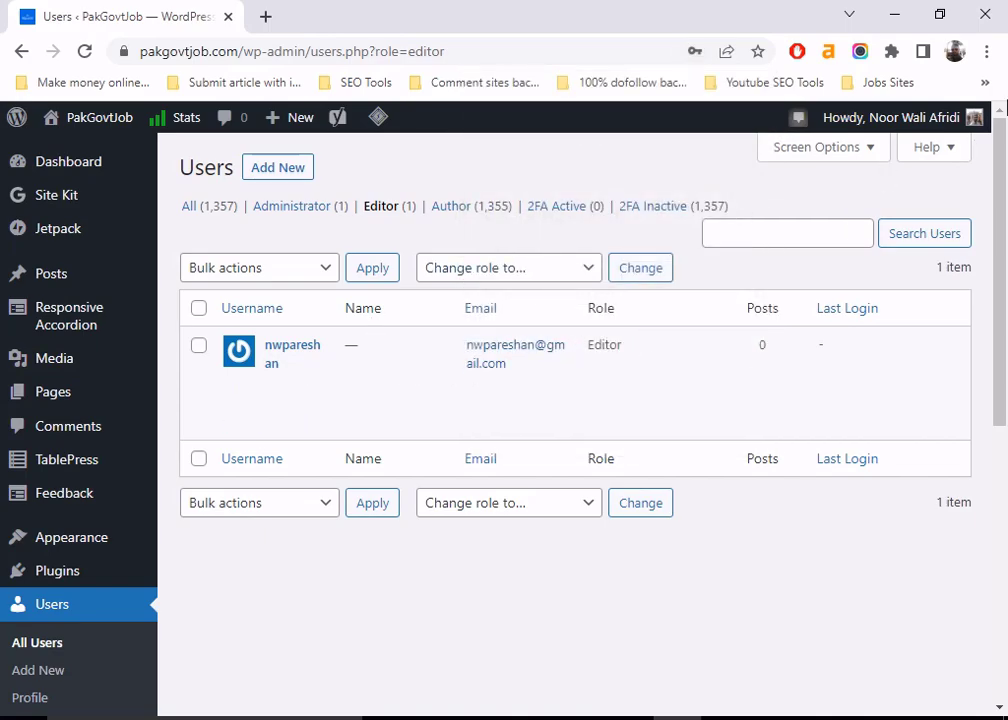
mouse_move(980, 117)
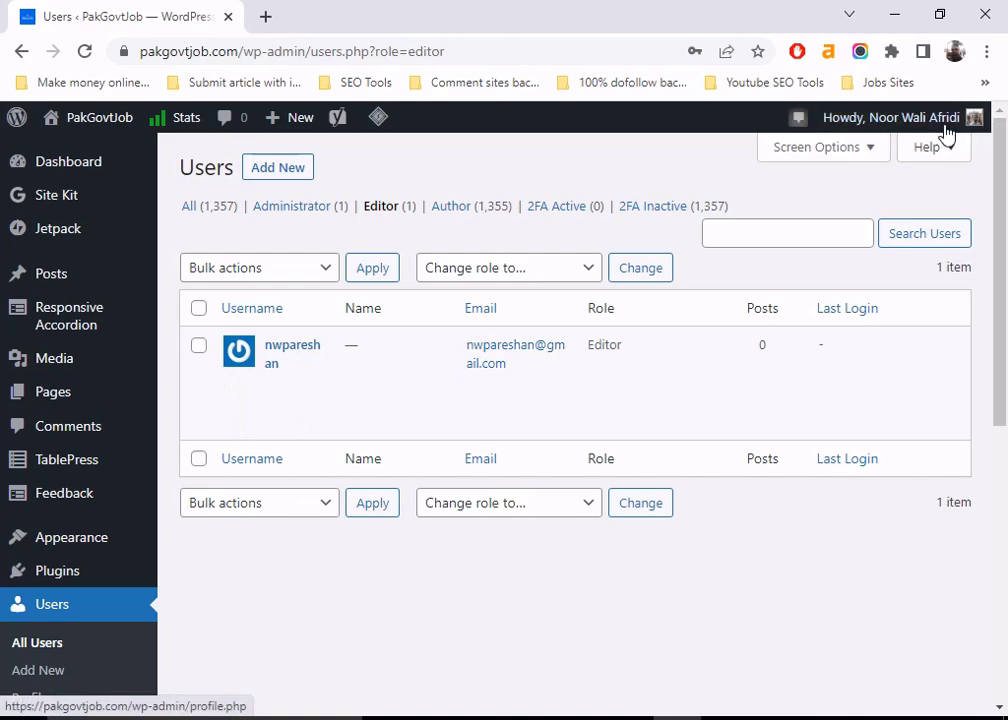
- Log out from the Howdy menu and log in with the new Editor user's credentials
mouse_move(940, 122)
click(850, 236)
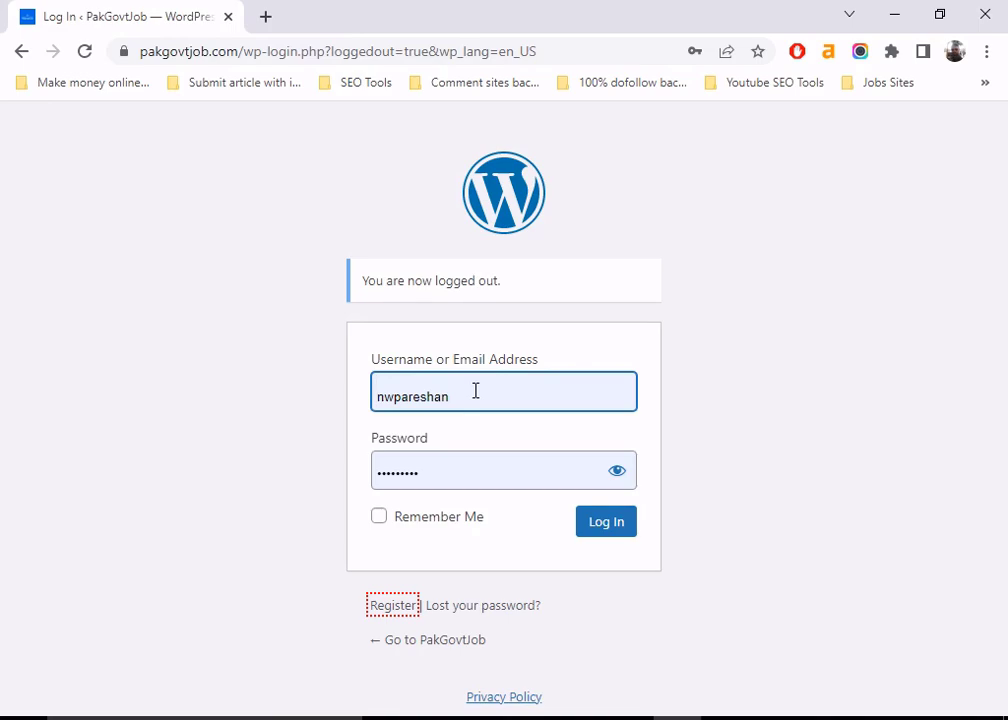
click(601, 530)
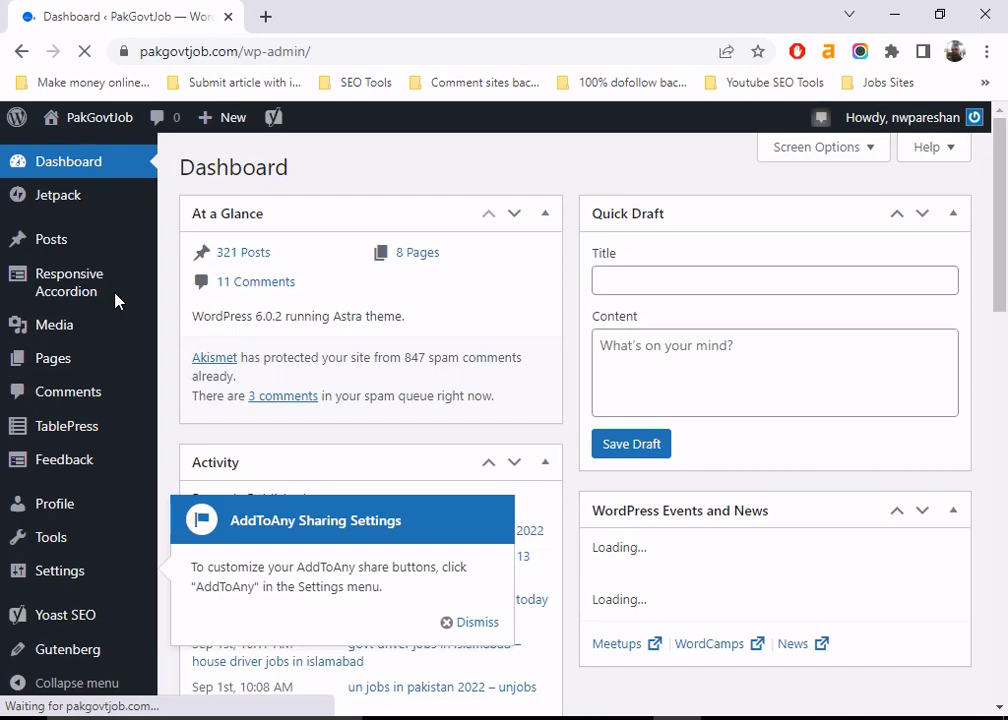
- Browse the Editor's reduced dashboard and sidebar menus
scroll(100, 315, down, 3)
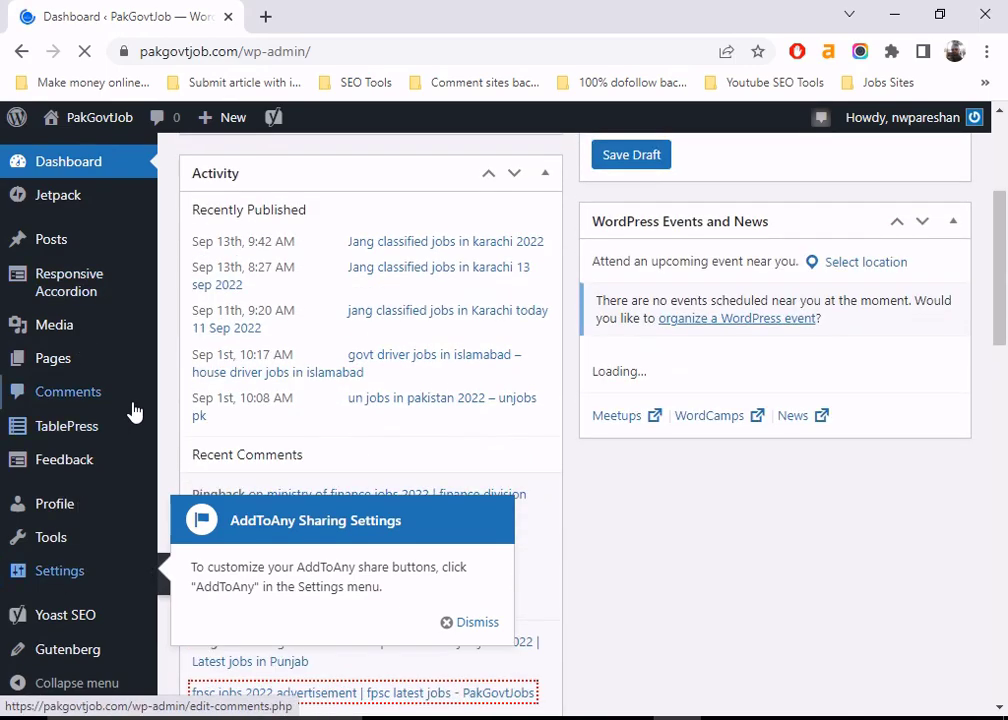
scroll(135, 413, up, 3)
mouse_move(79, 232)
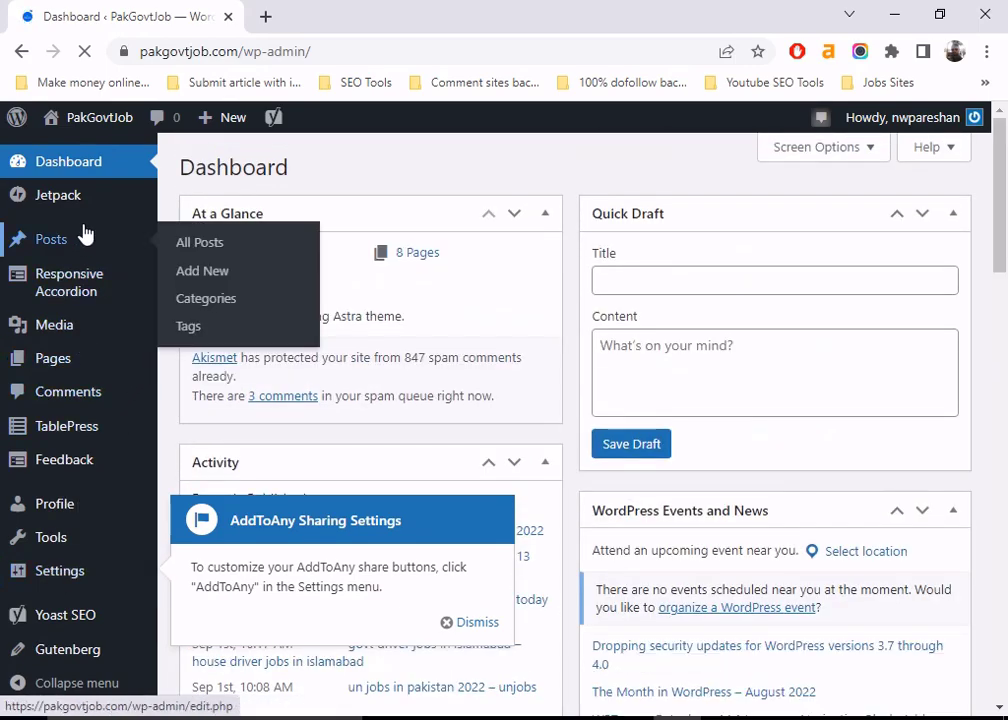
mouse_move(955, 122)
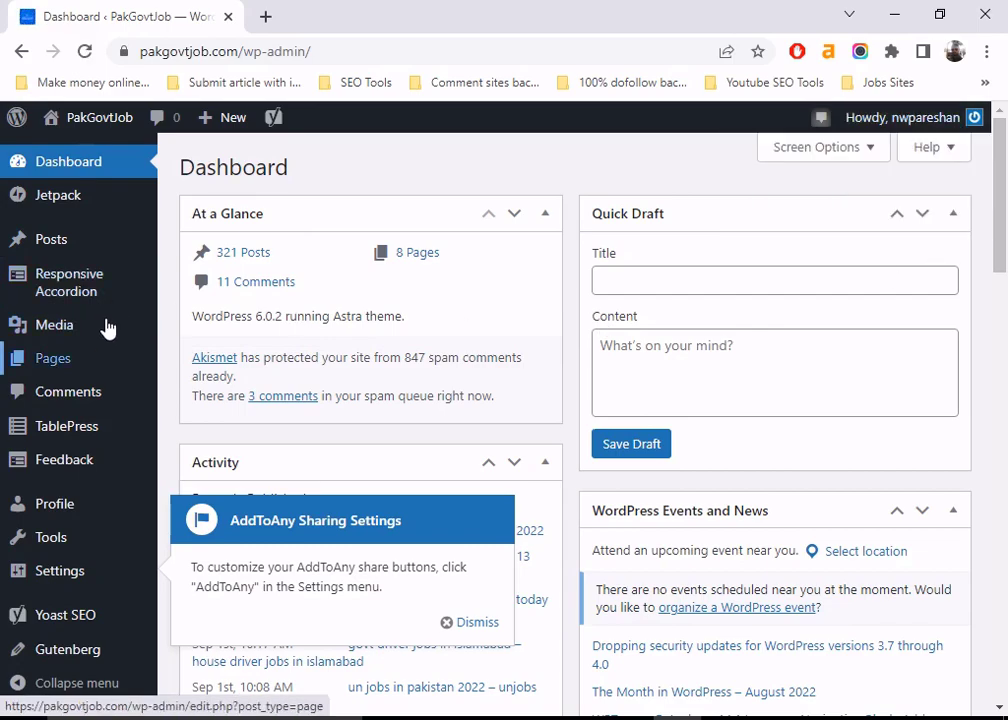
mouse_move(60, 360)
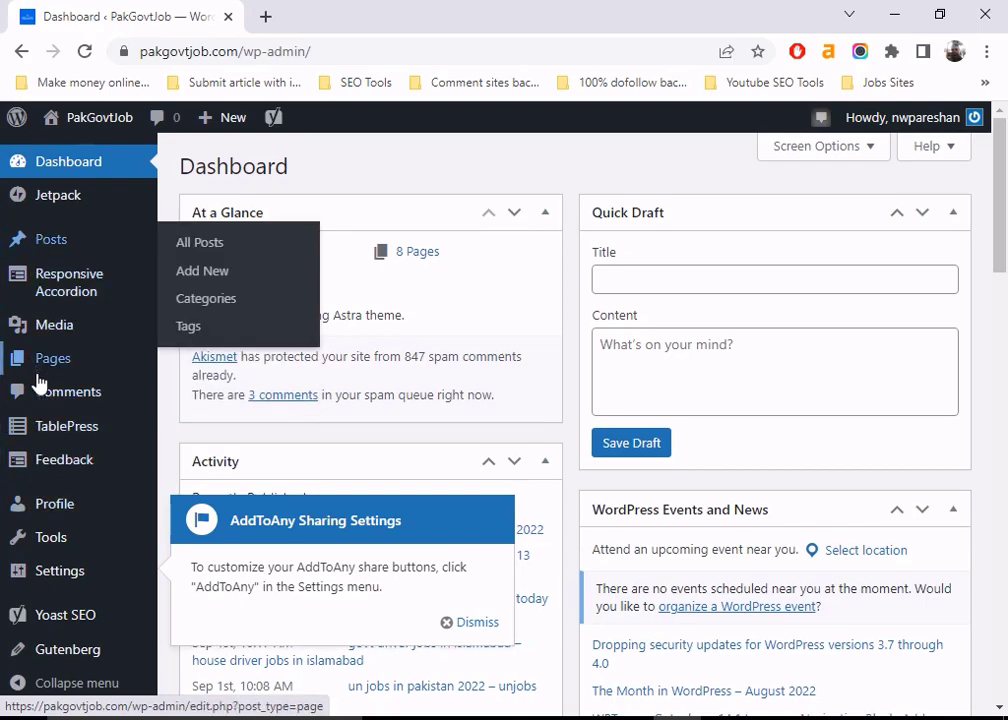
scroll(42, 460, down, 2)
scroll(40, 460, up, 2)
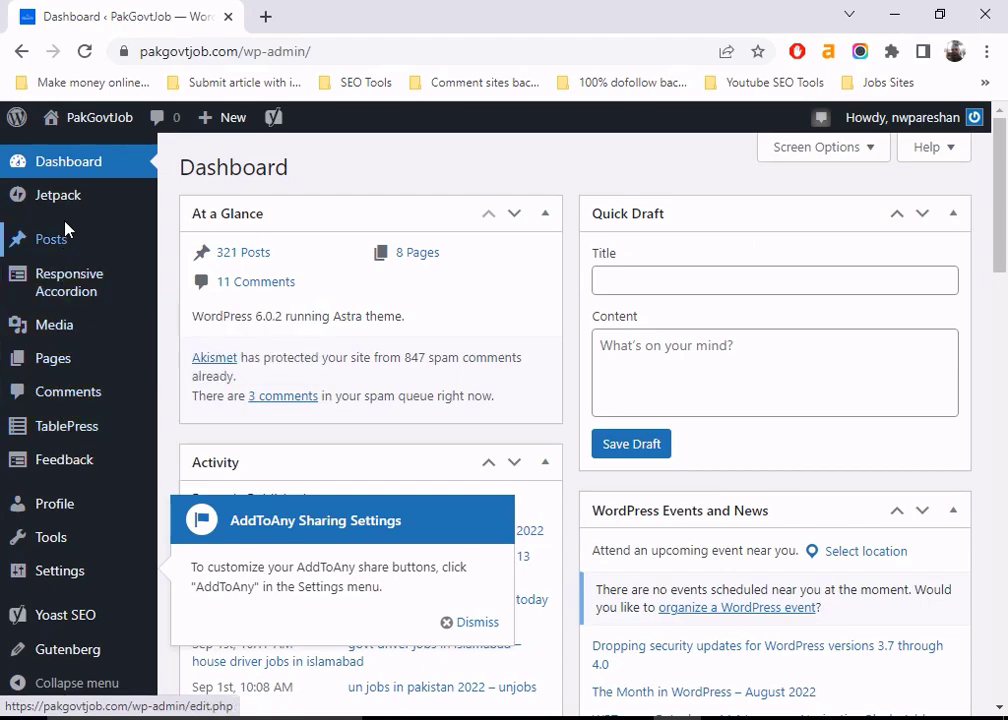
scroll(100, 358, down, 2)
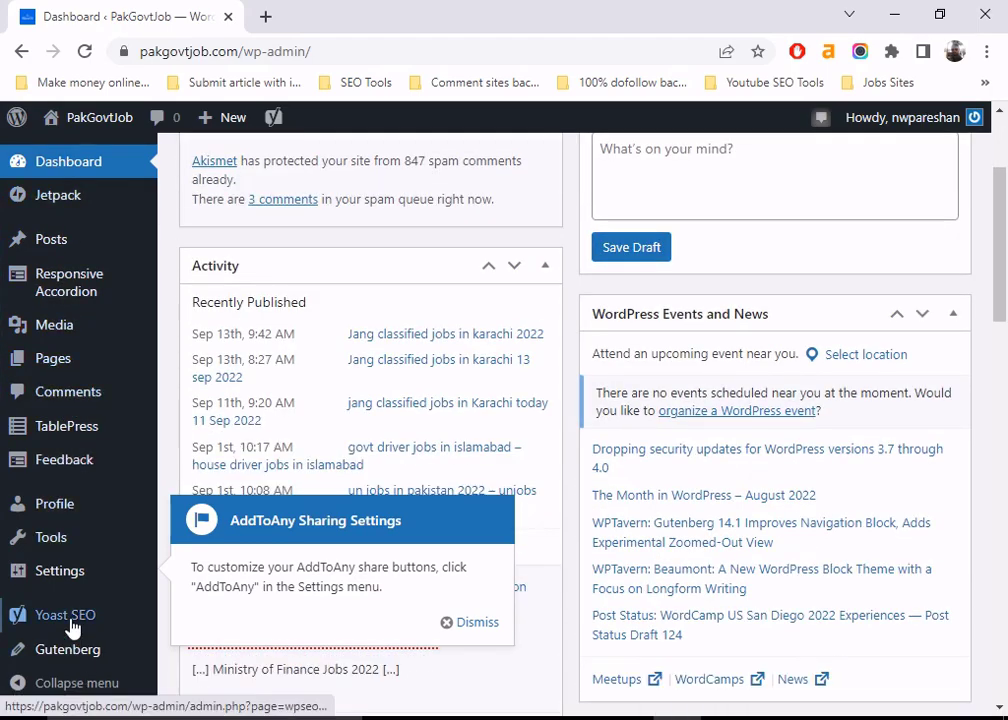
mouse_move(80, 333)
scroll(70, 280, up, 2)
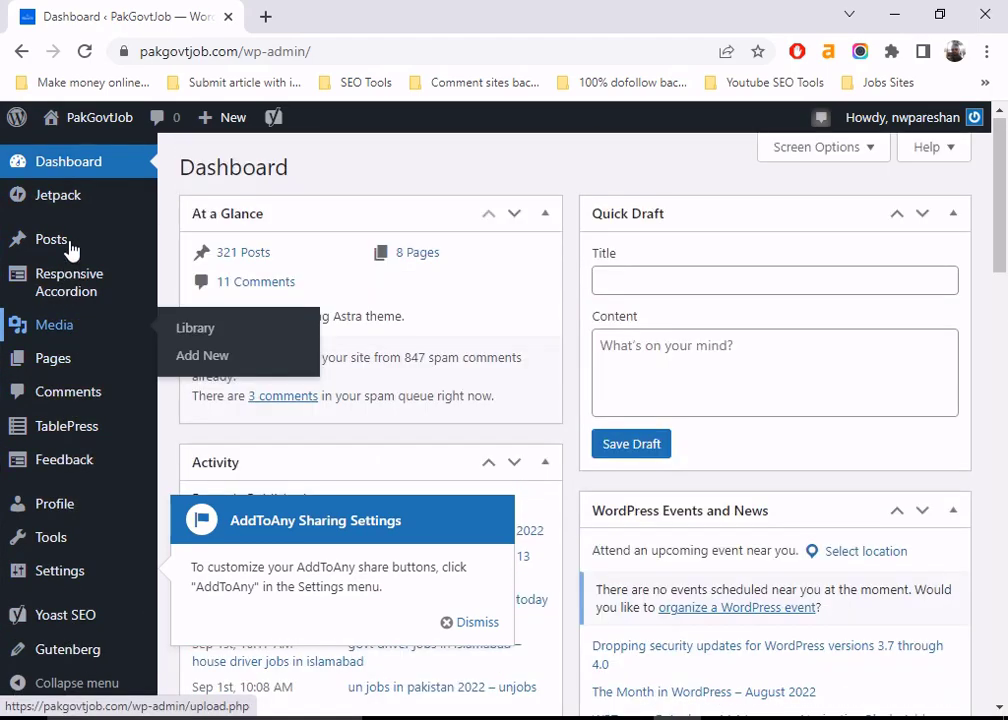
- Dismiss the AddToAny Sharing Settings notice
mouse_move(38, 242)
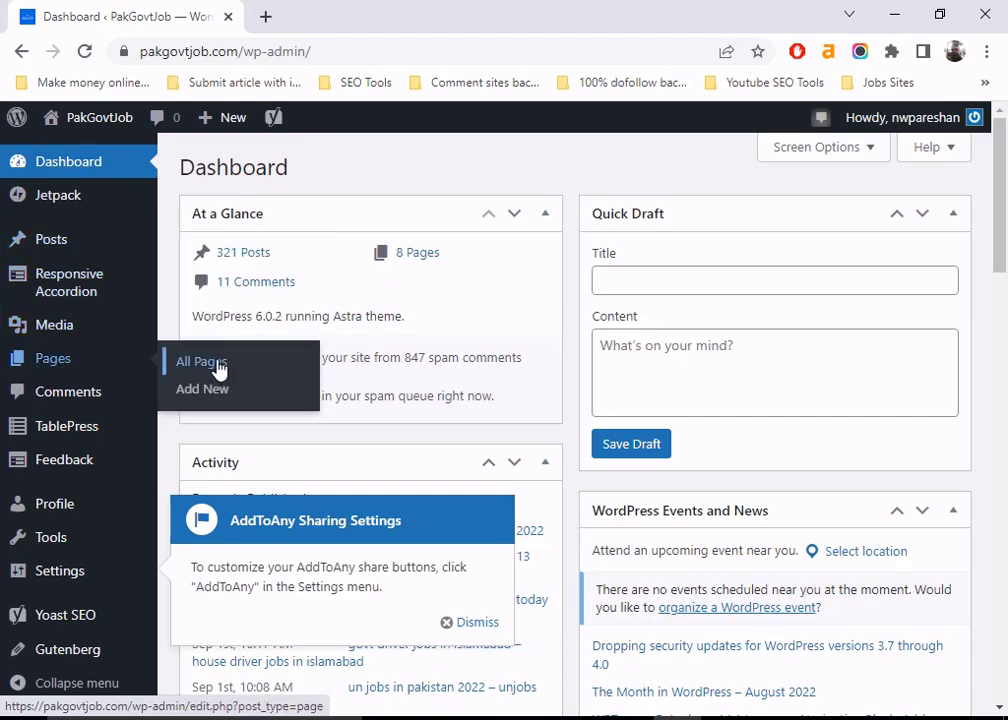
mouse_move(48, 329)
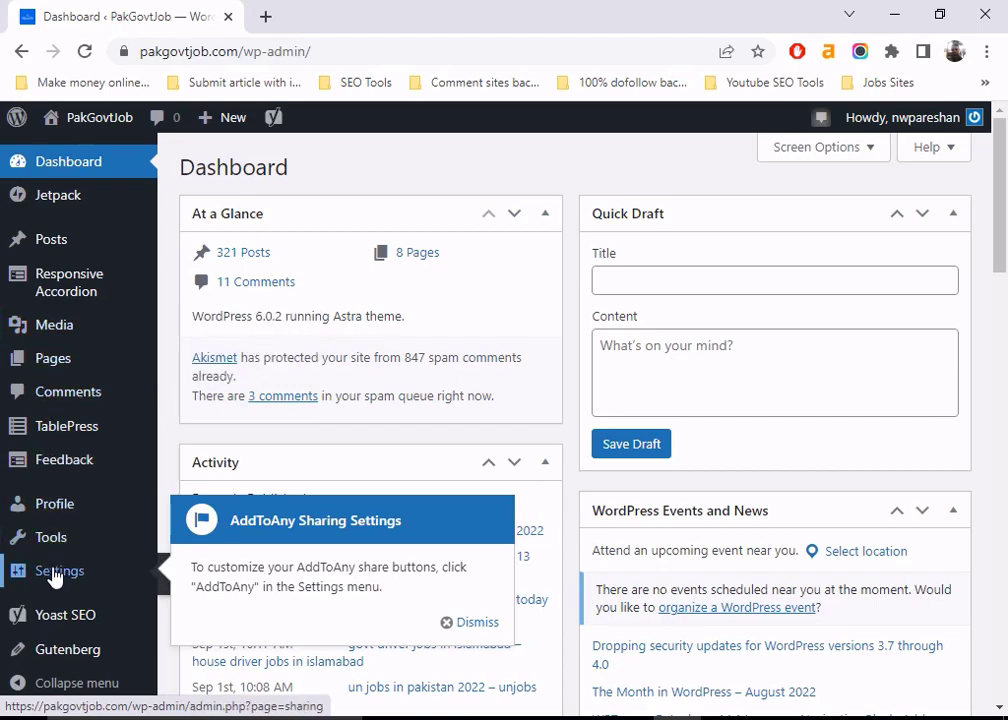
click(470, 624)
mouse_move(73, 578)
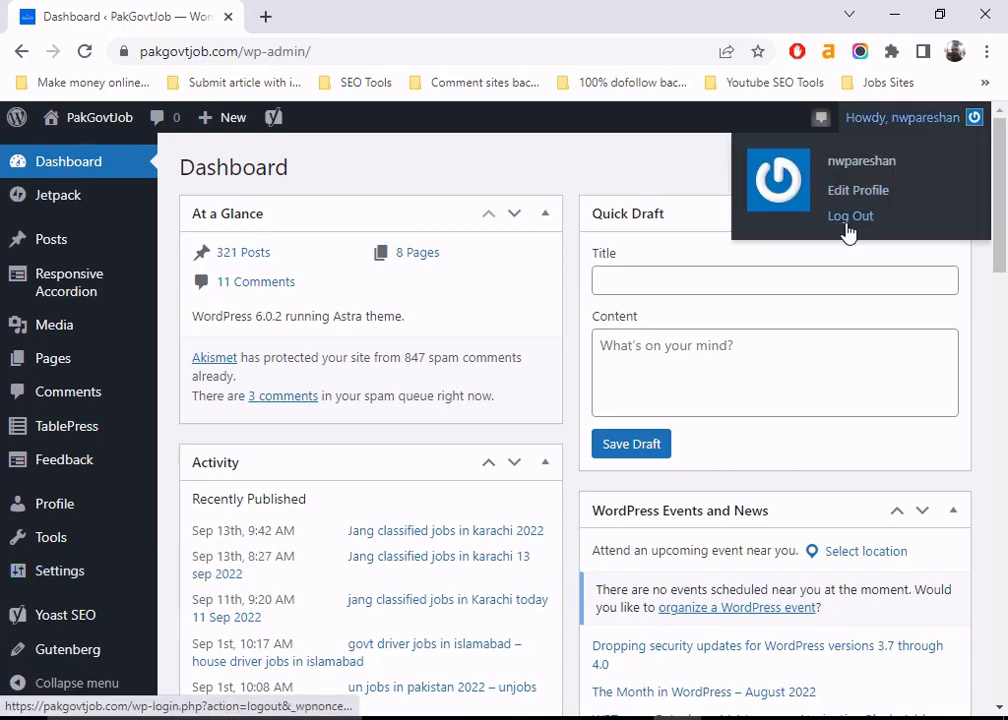
- Log out of the Editor account and log in as administrator using Chrome's saved login
click(847, 226)
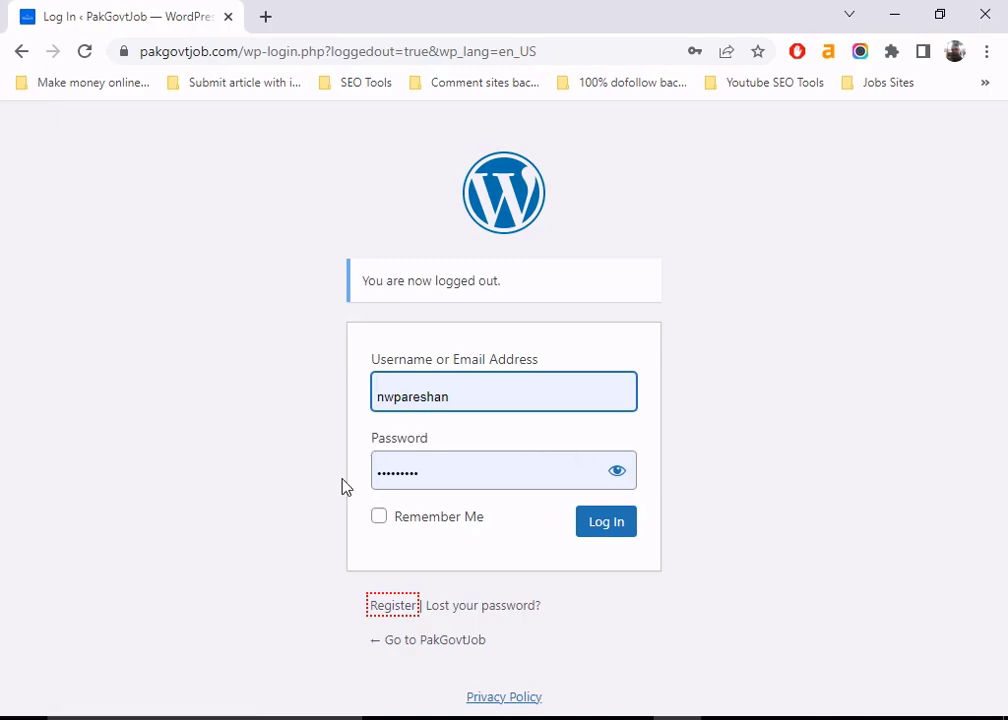
click(540, 398)
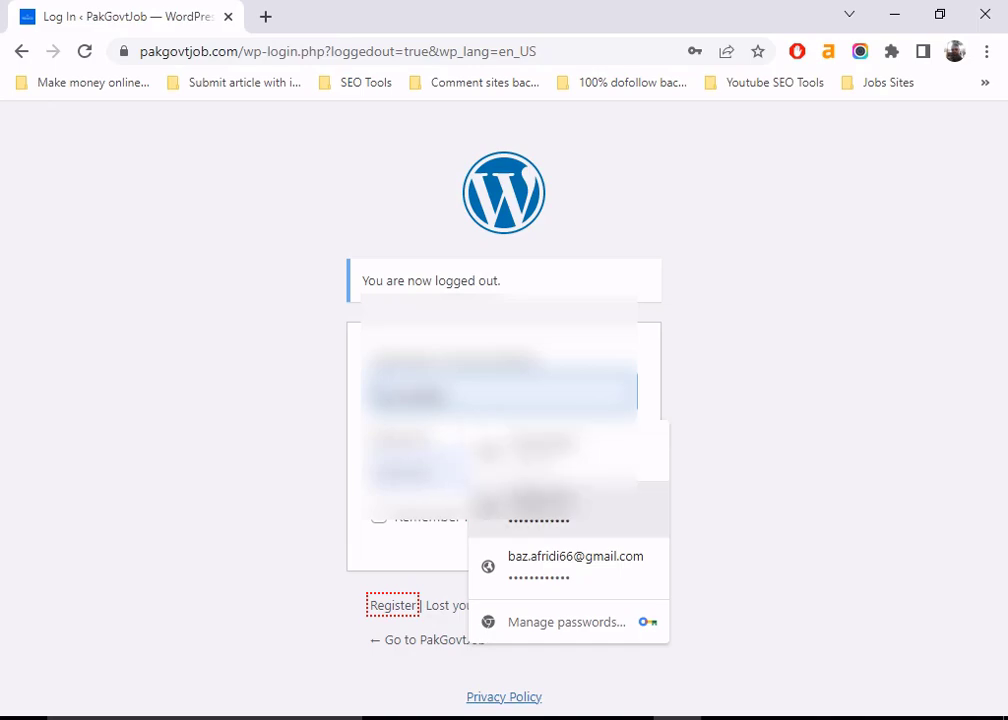
click(531, 516)
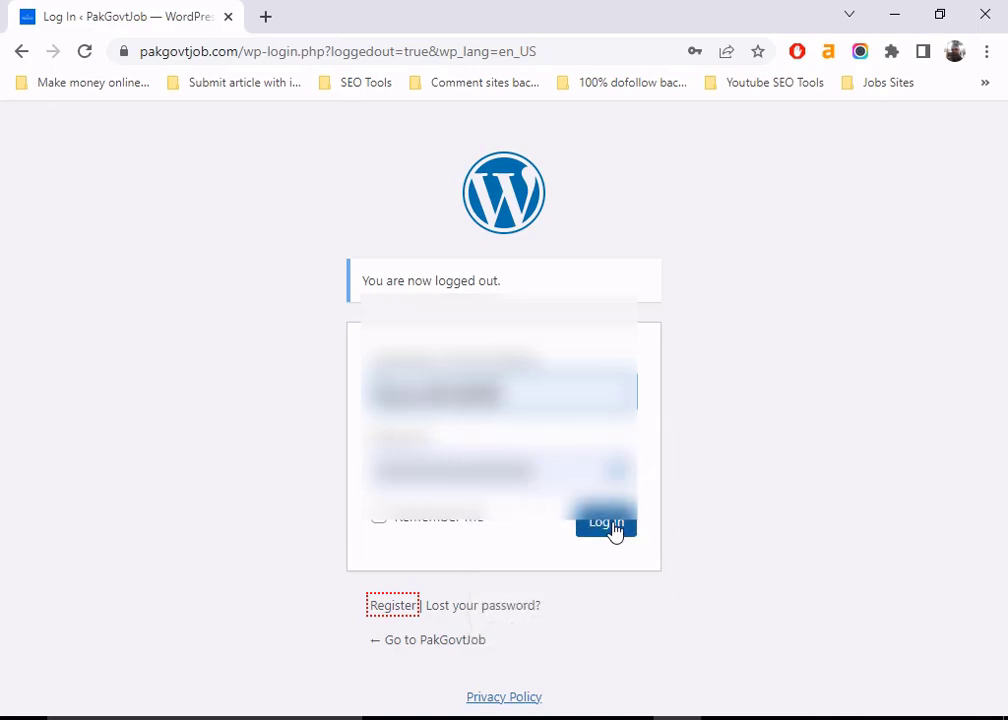
click(606, 522)
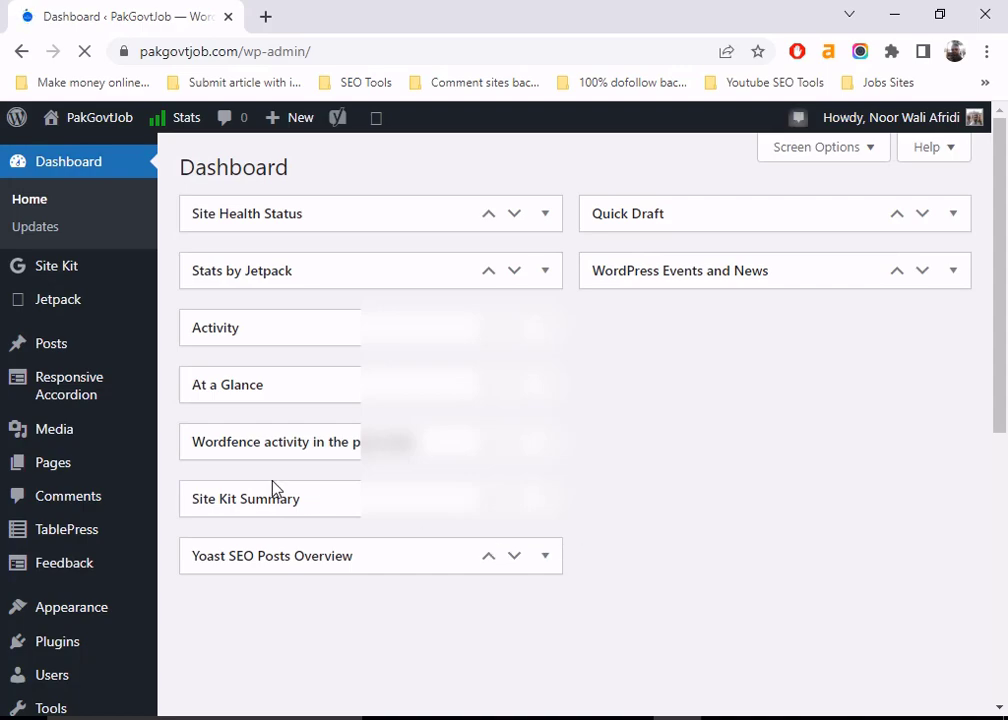
mouse_move(980, 123)
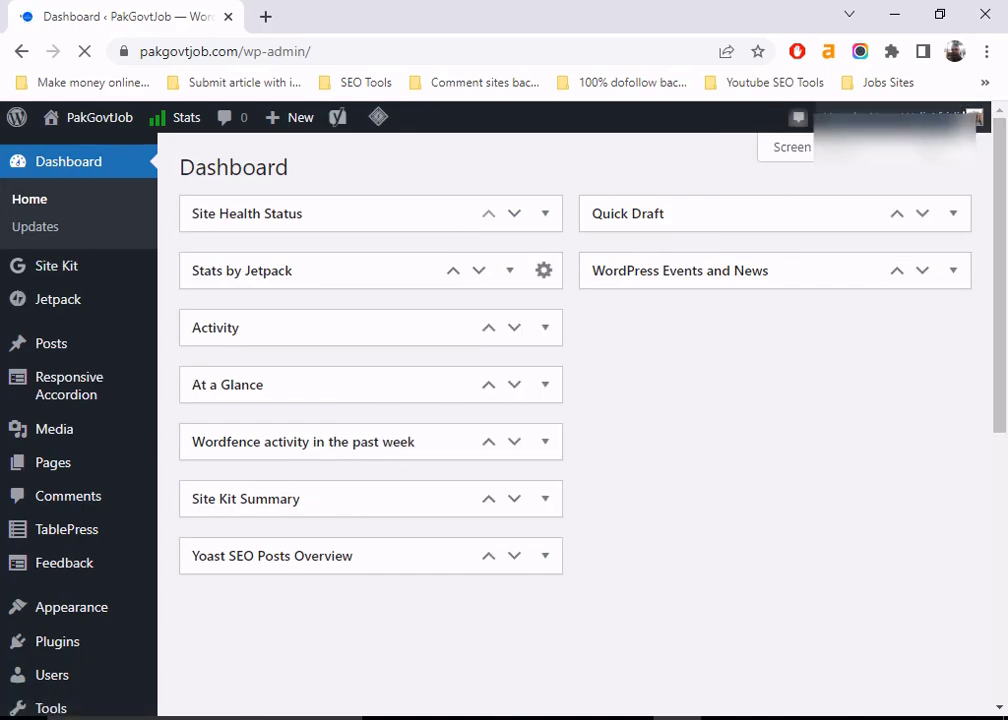
mouse_move(853, 170)
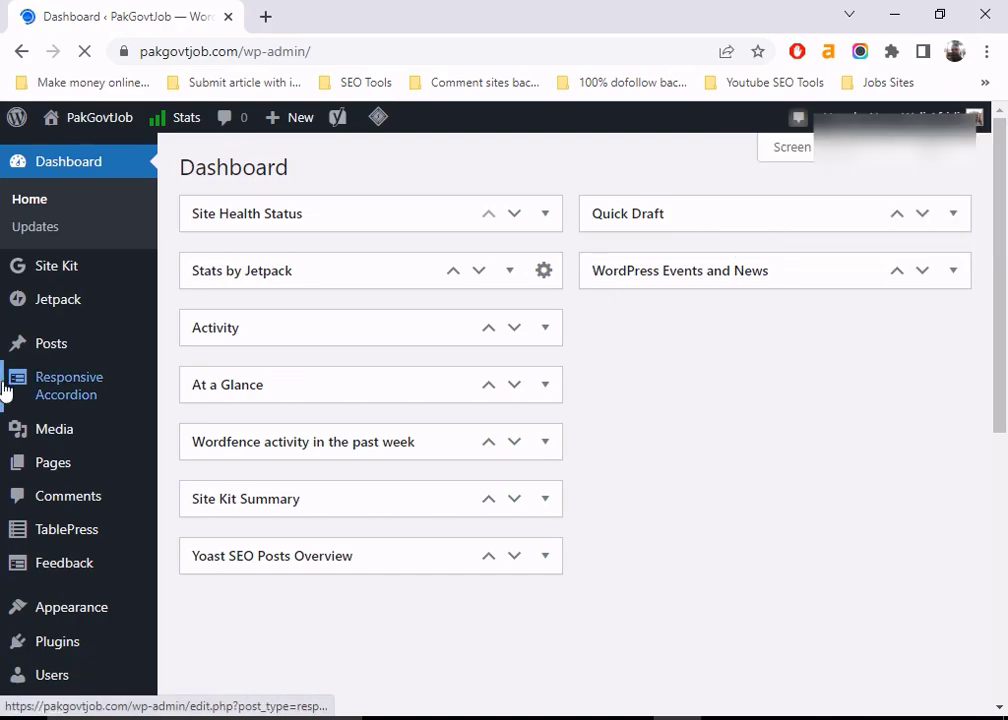
mouse_move(60, 655)
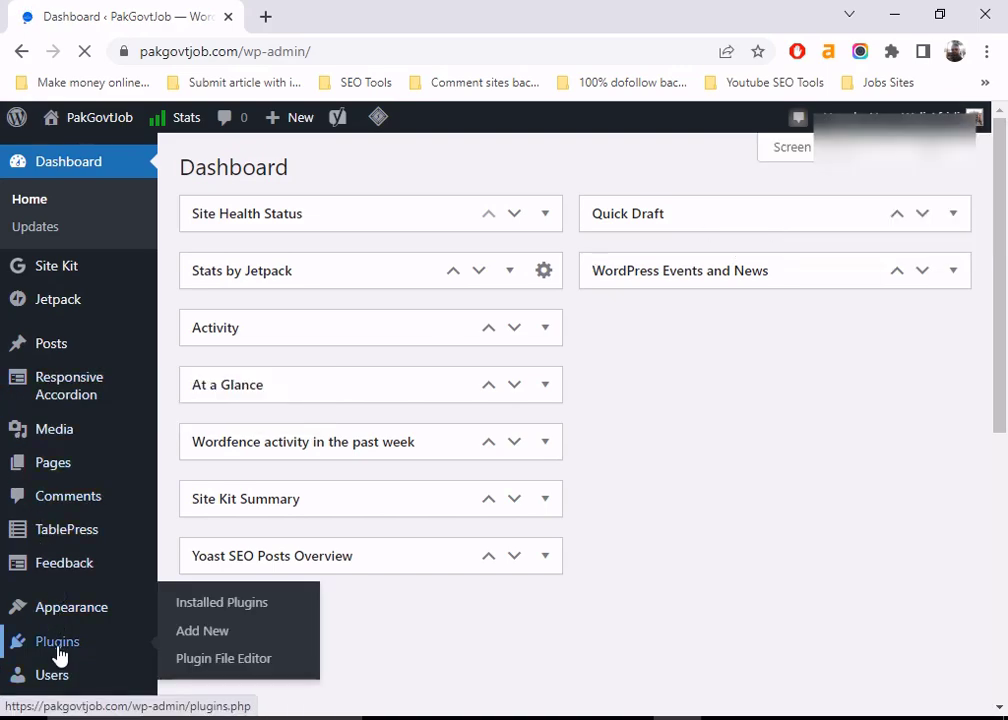
mouse_move(50, 627)
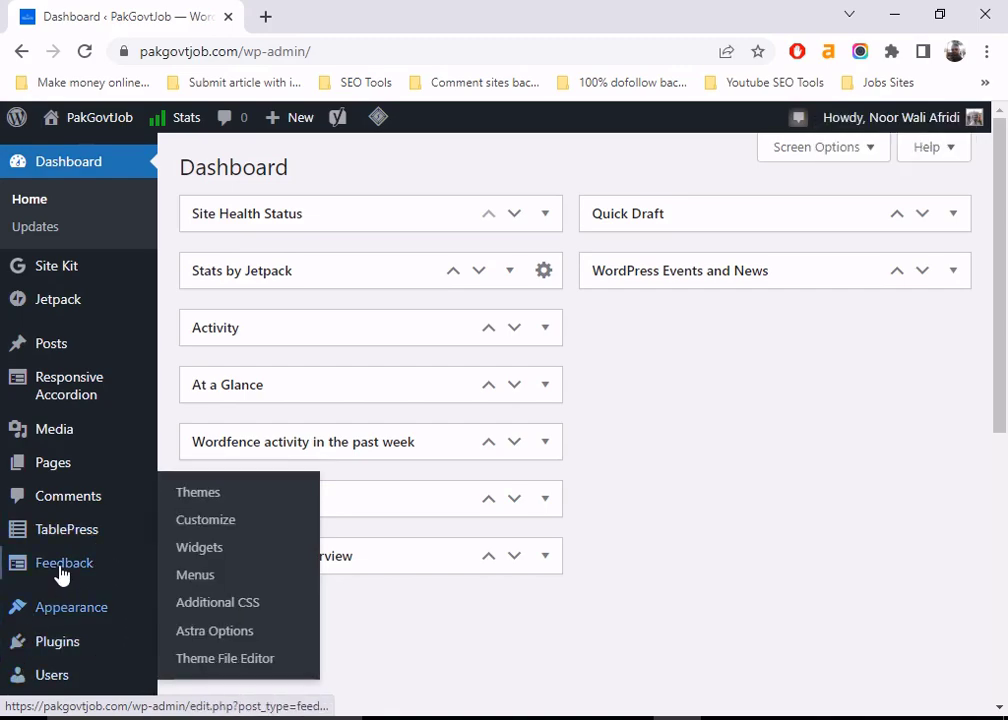
scroll(38, 620, down, 1)
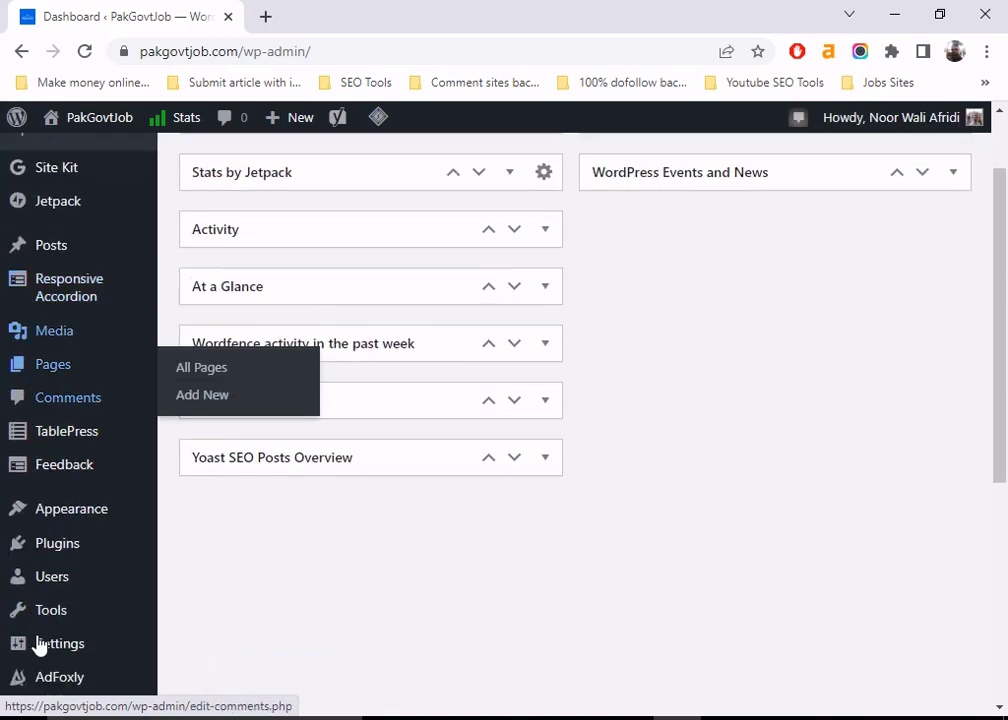
mouse_move(14, 648)
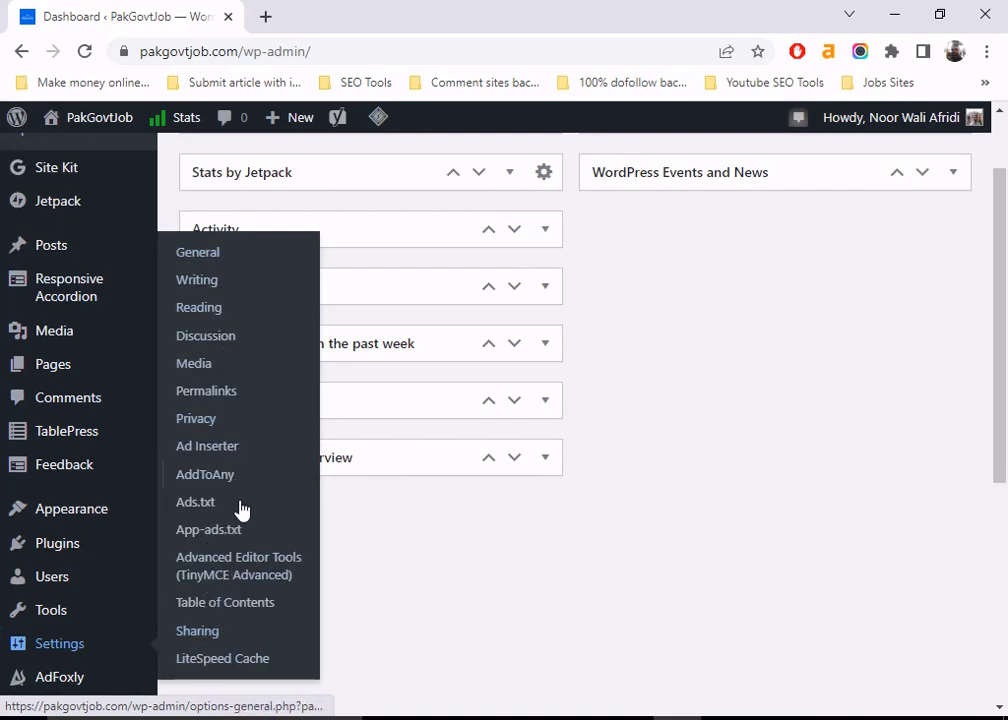
scroll(775, 497, up, 1)
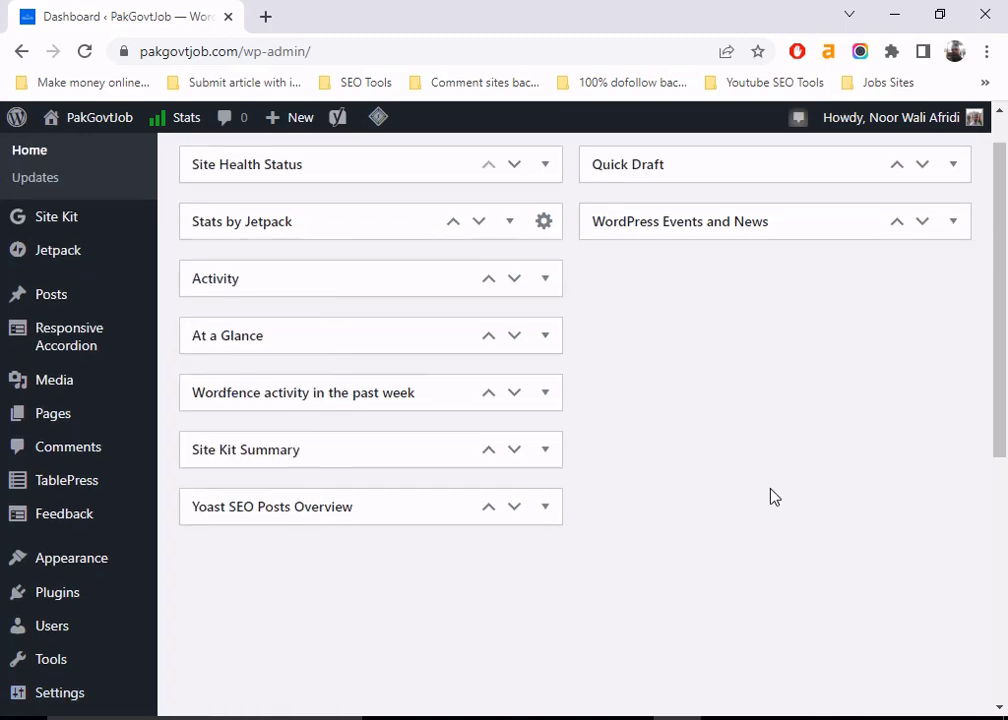
scroll(775, 497, up, 1)
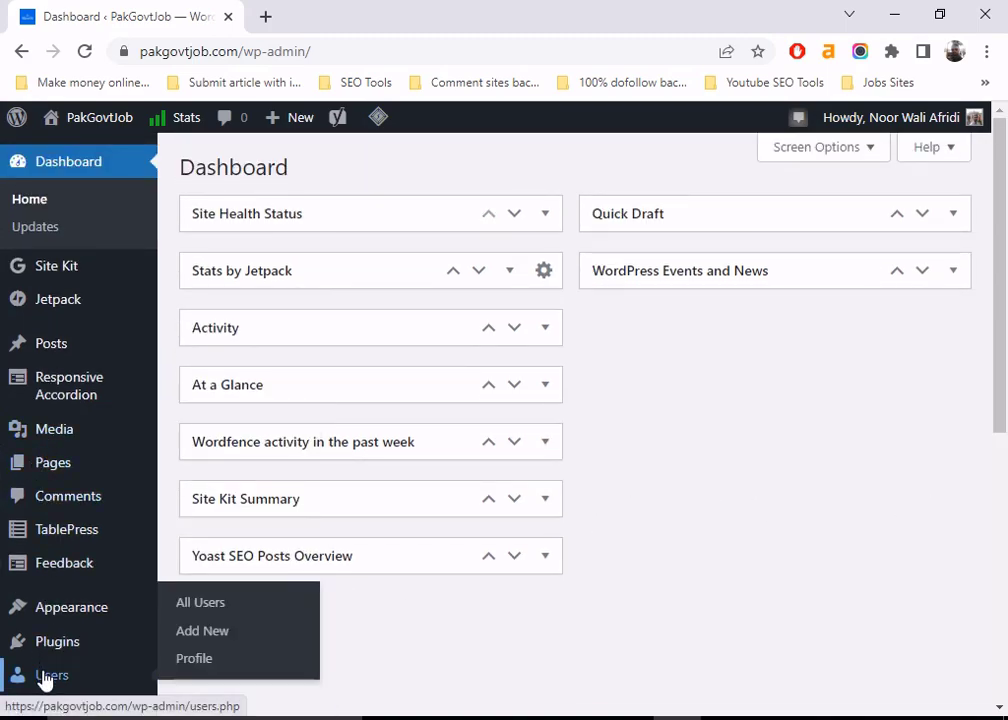
- Open Users > All Users (1,357 accounts) and choose Add New
click(202, 604)
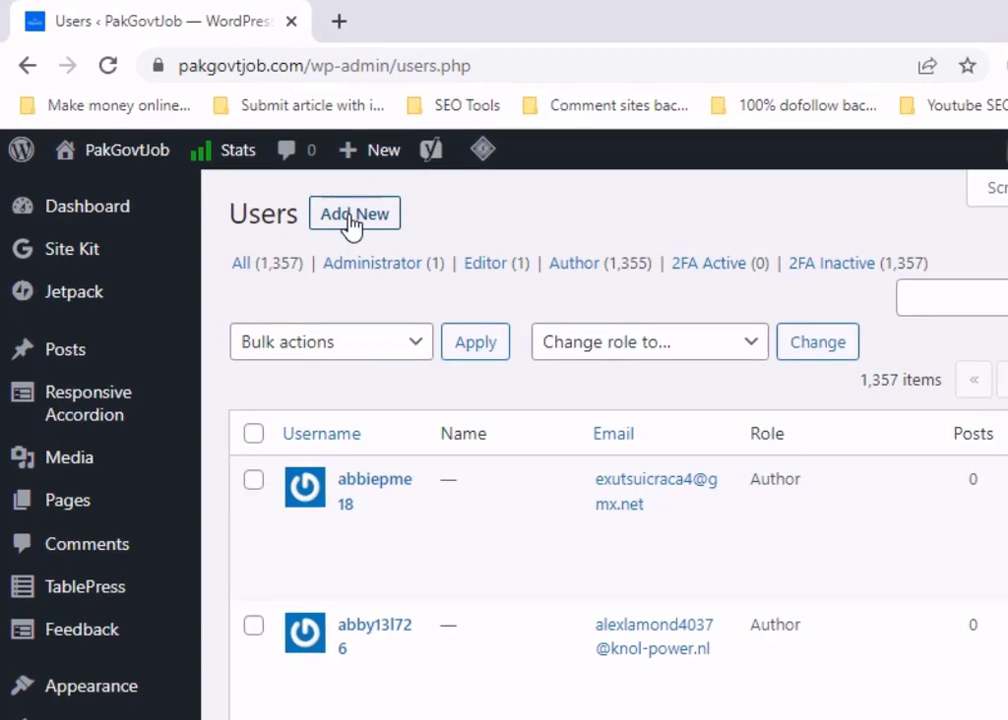
click(352, 218)
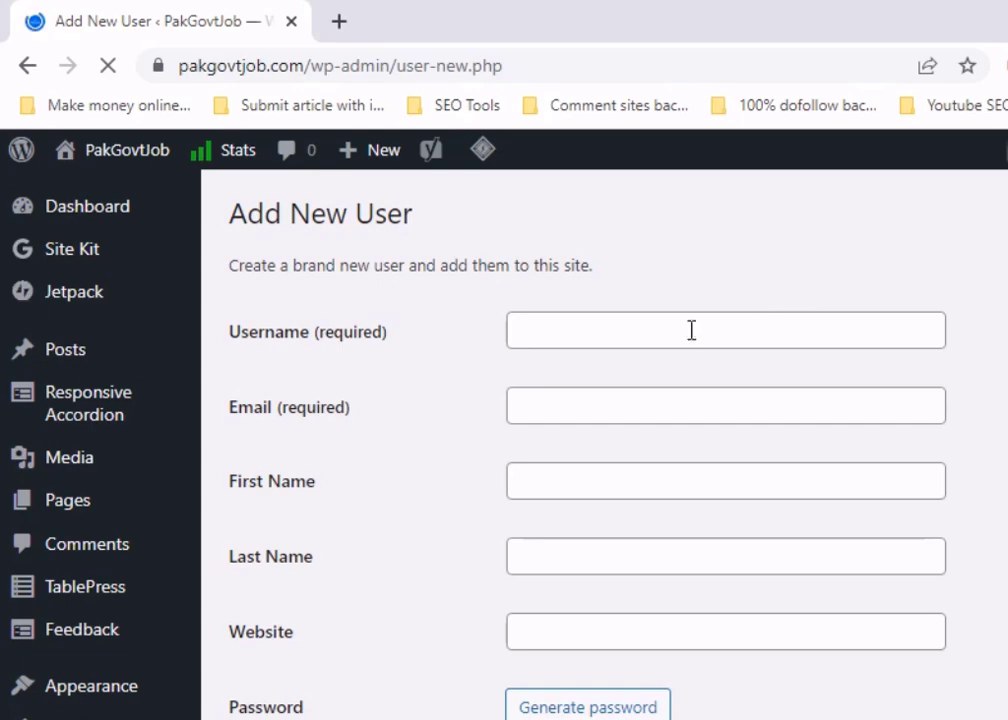
- Enter the username, a suggested e-mail, and the saved bing-webmaster-tools website address
click(583, 328)
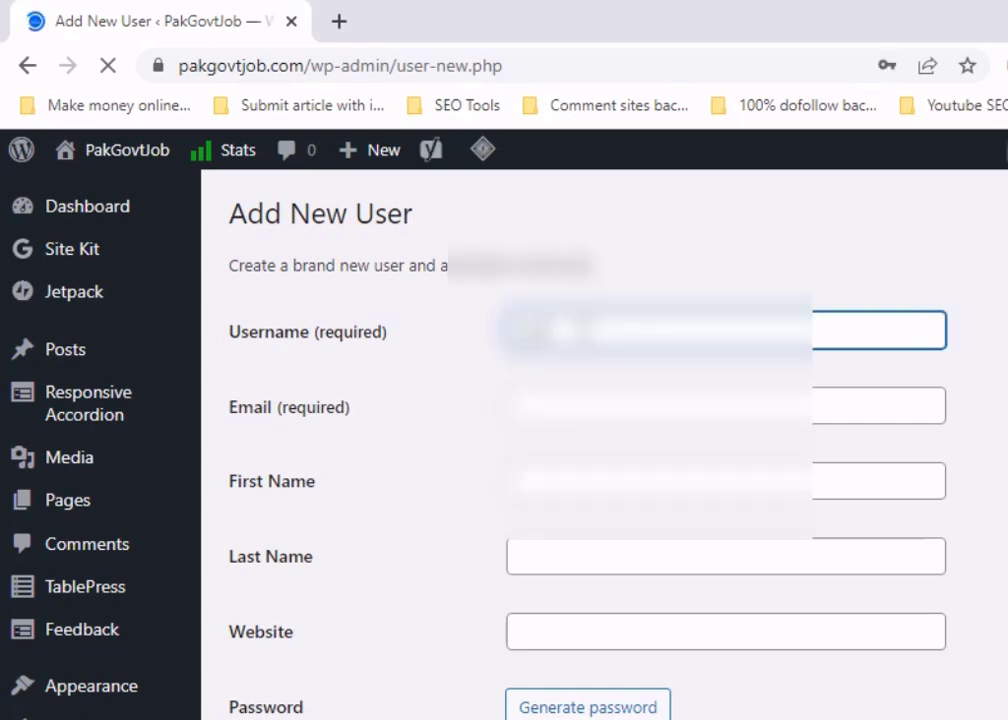
text(??????)
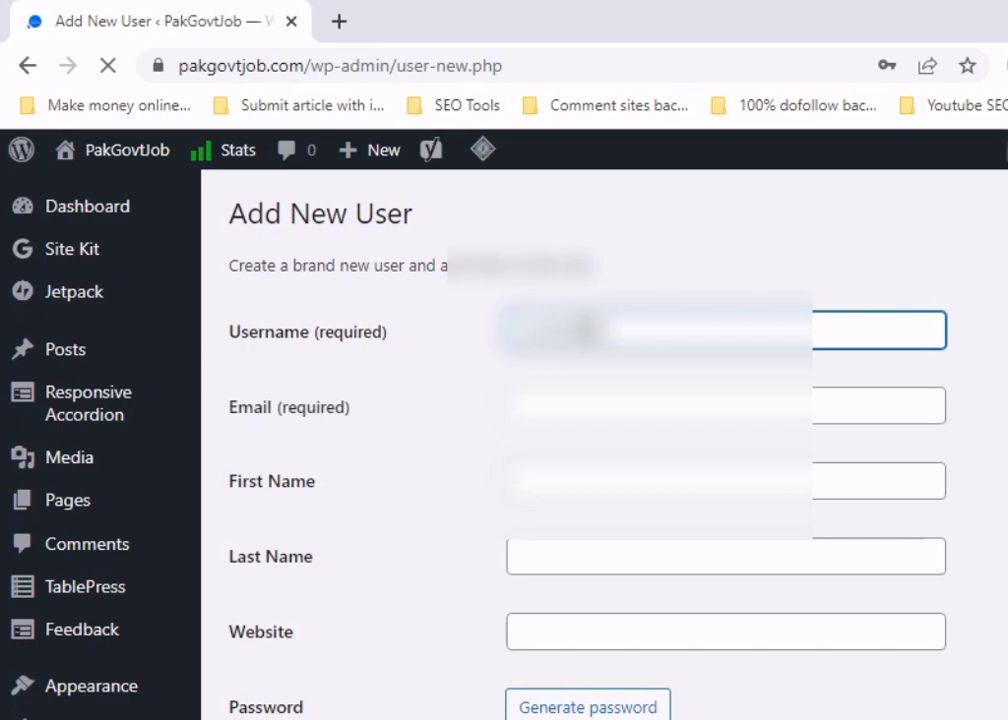
click(576, 405)
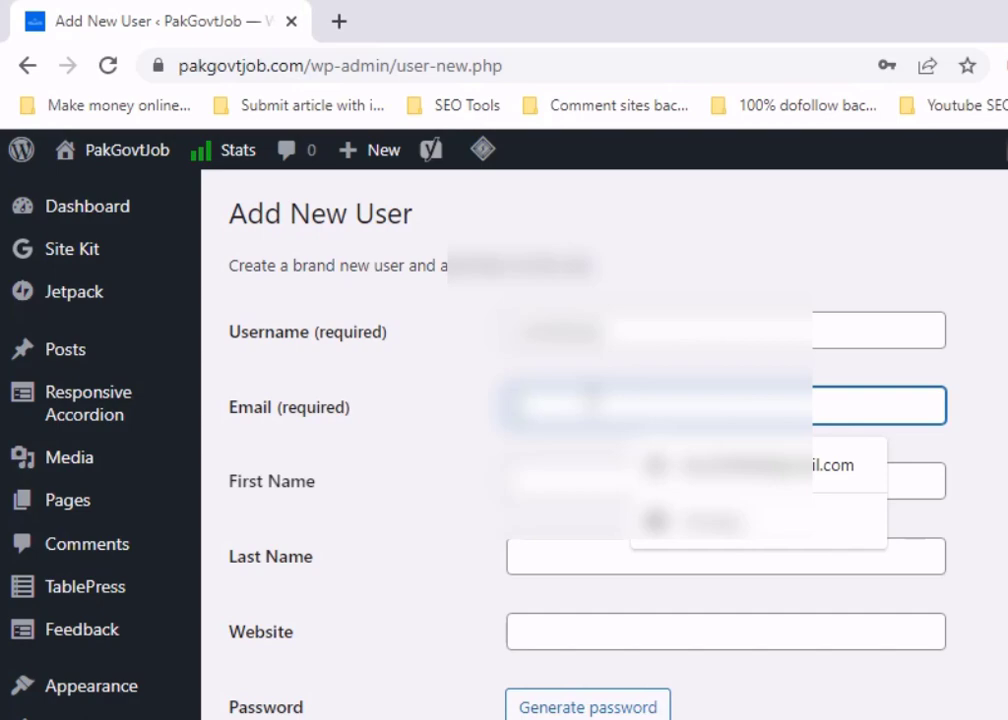
text(nav)
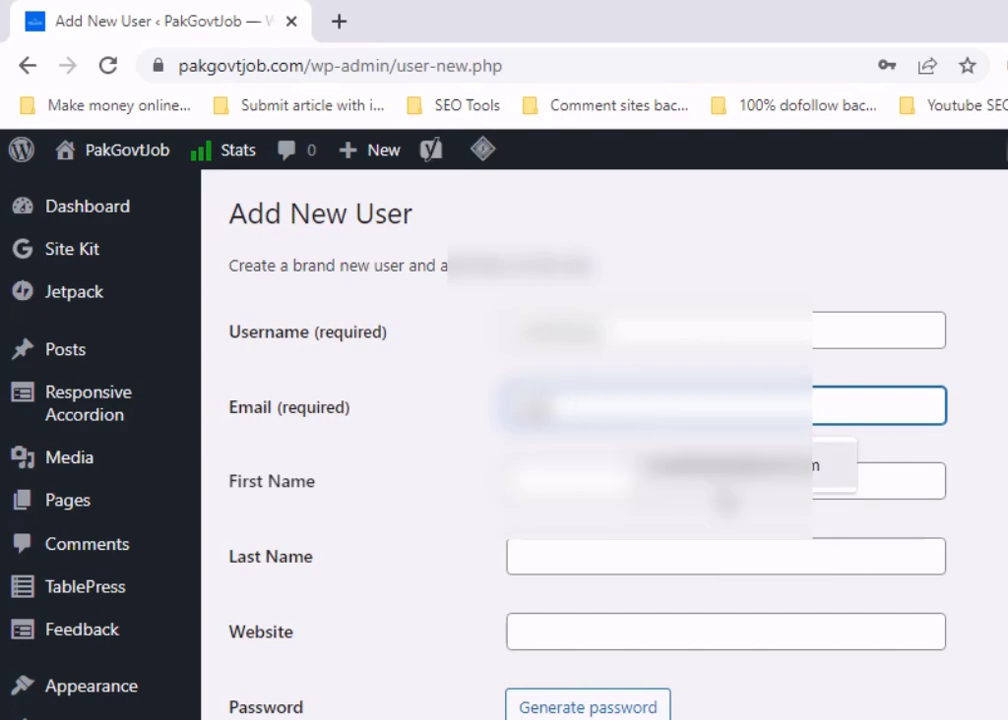
click(743, 480)
scroll(452, 462, down, 1)
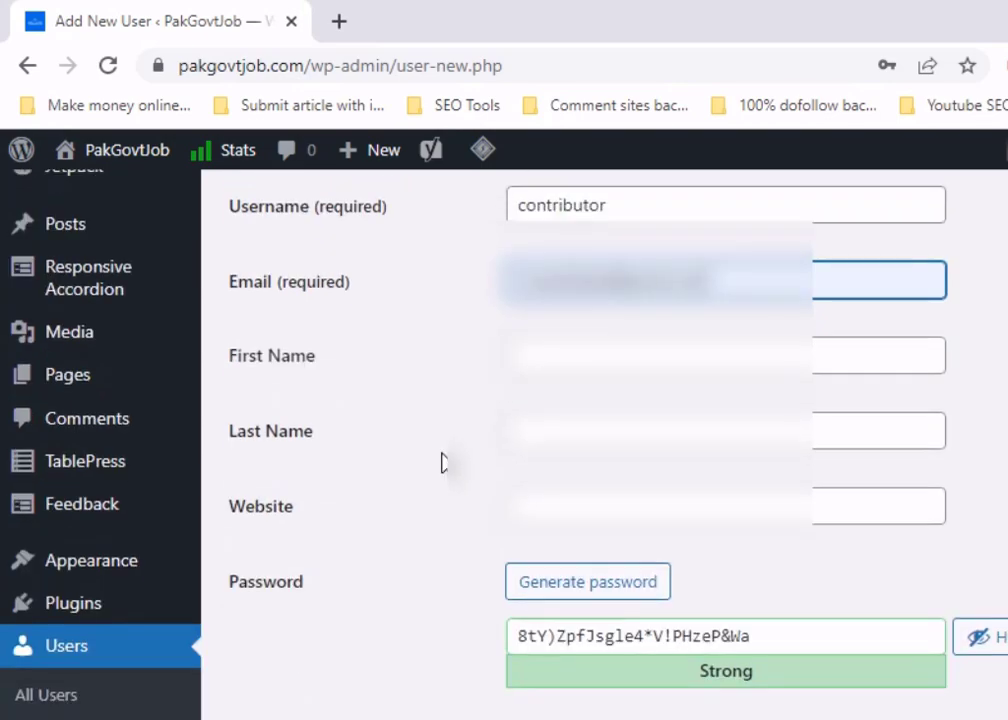
click(756, 512)
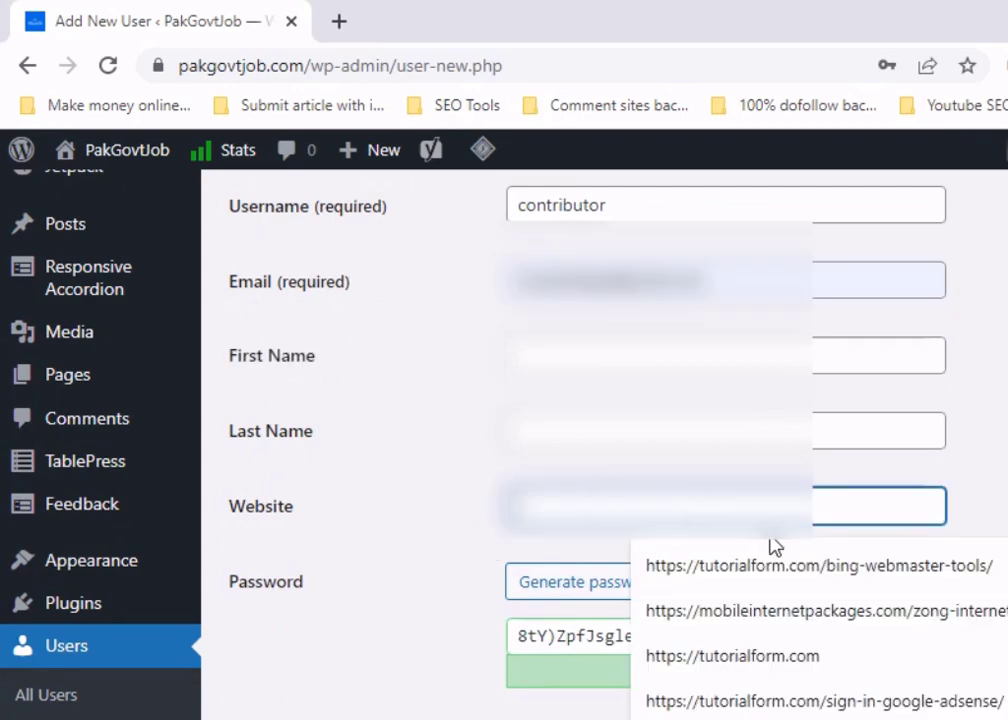
click(825, 567)
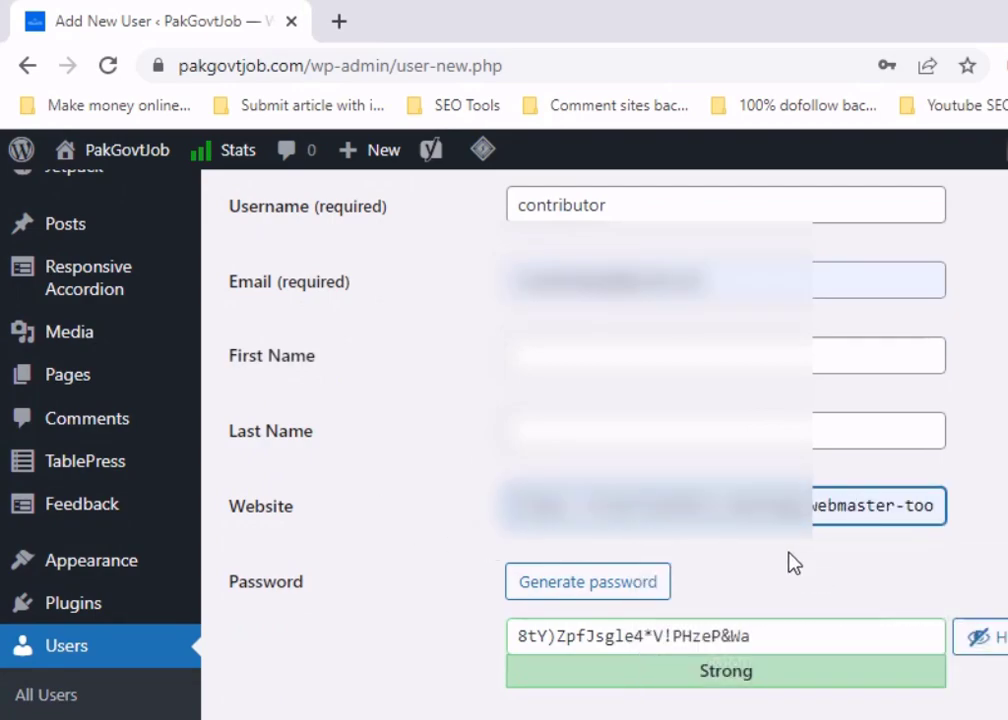
- Replace the generated password with a custom masked password
drag(762, 637, 412, 639)
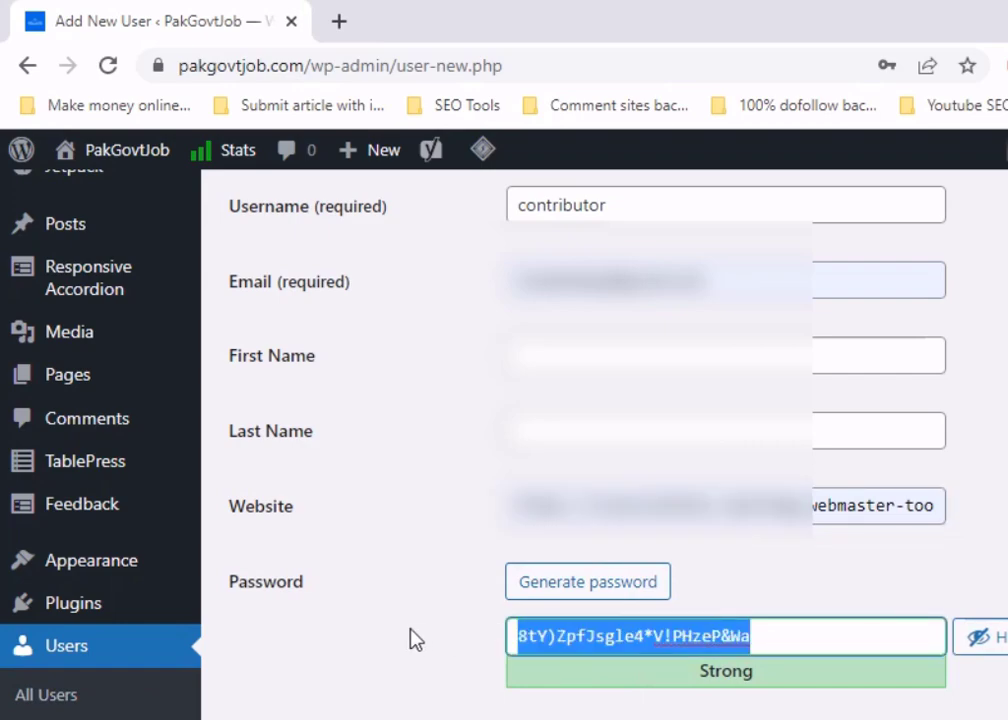
key(BackSpace)
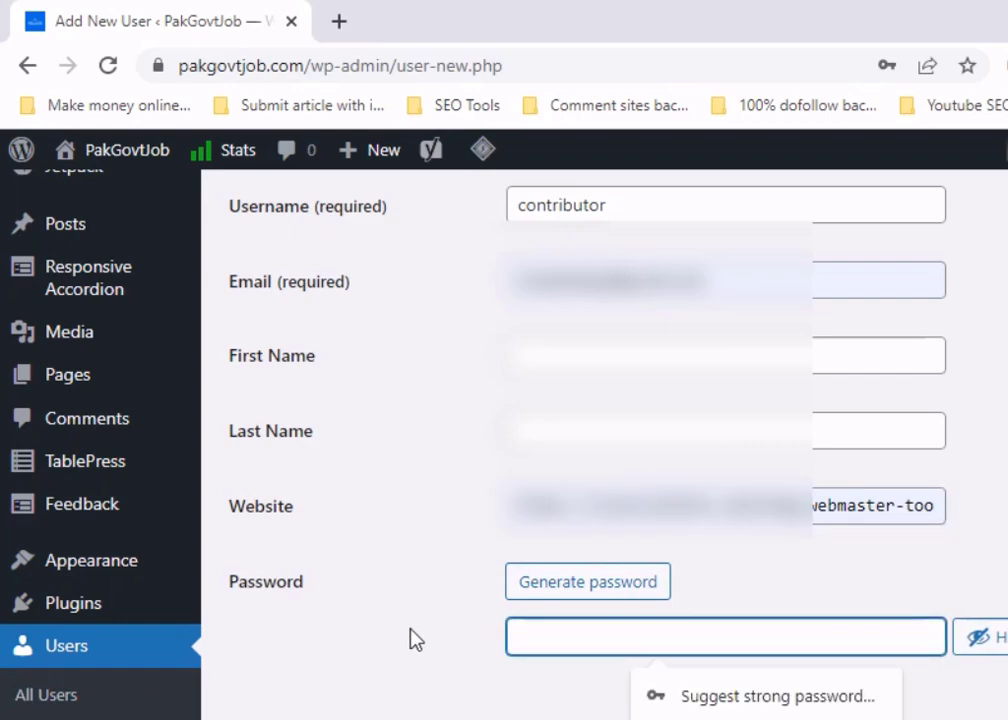
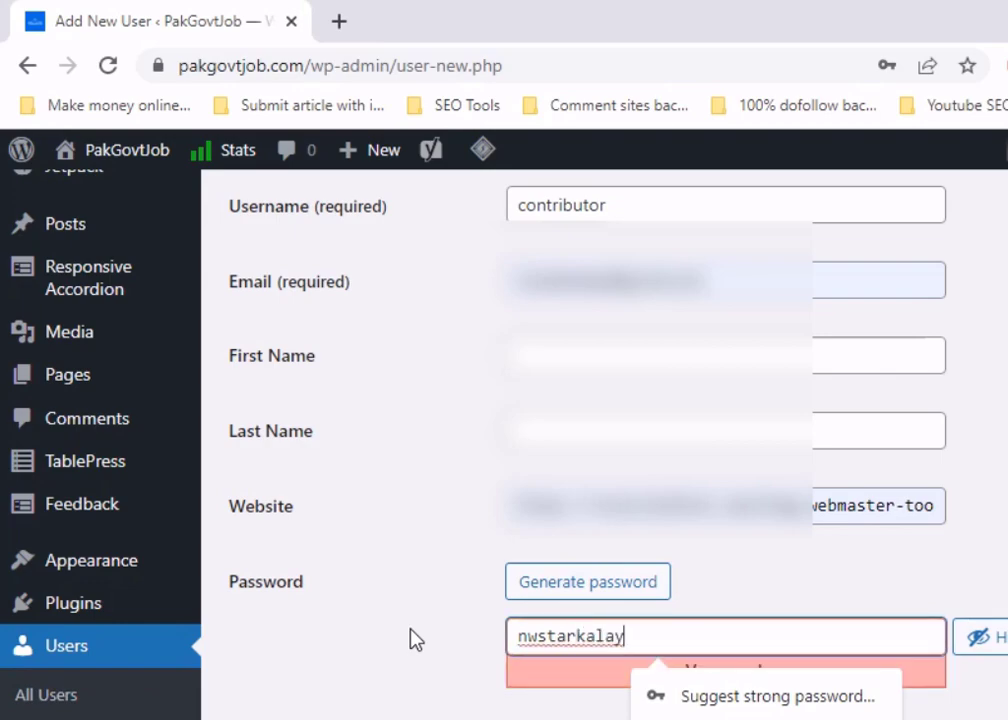
click(1002, 639)
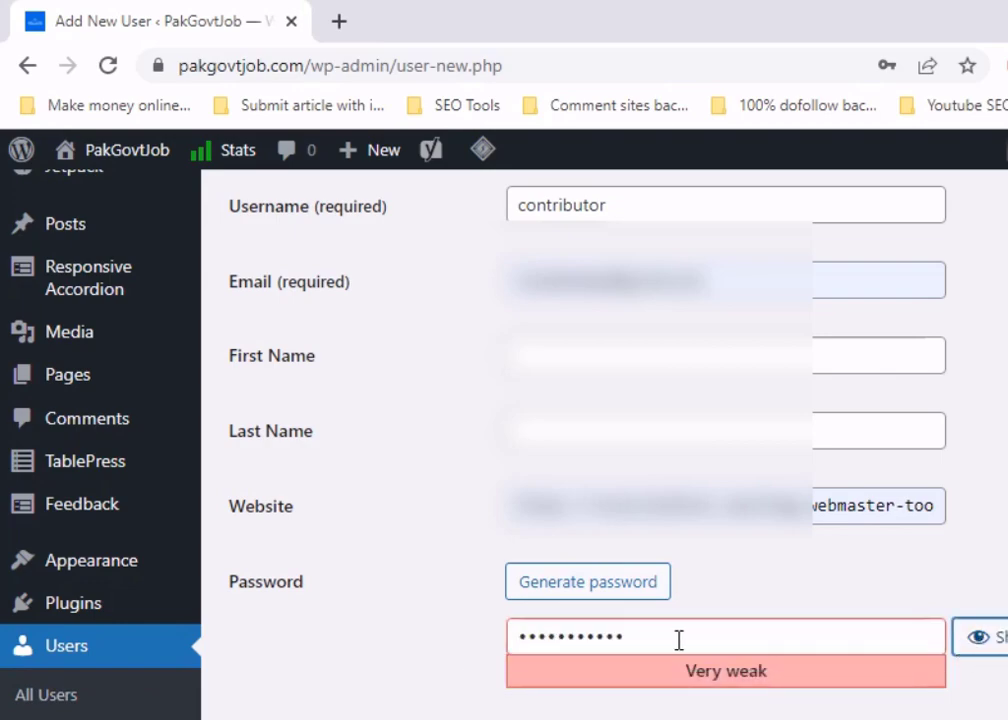
drag(679, 637, 283, 634)
text(•••••)
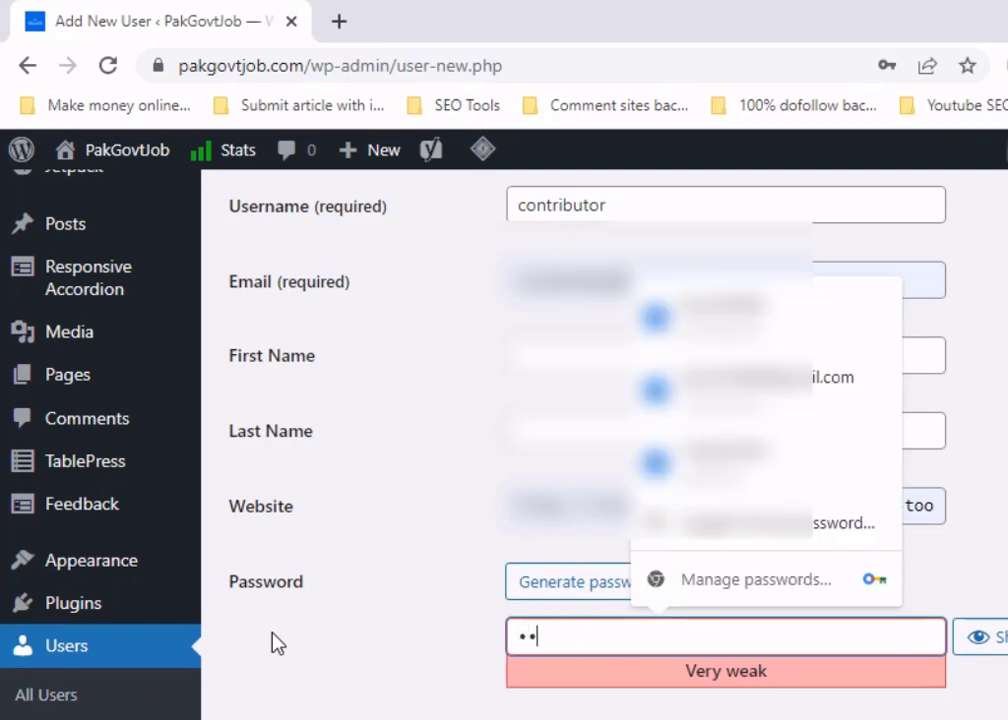
text(•••••)
click(387, 614)
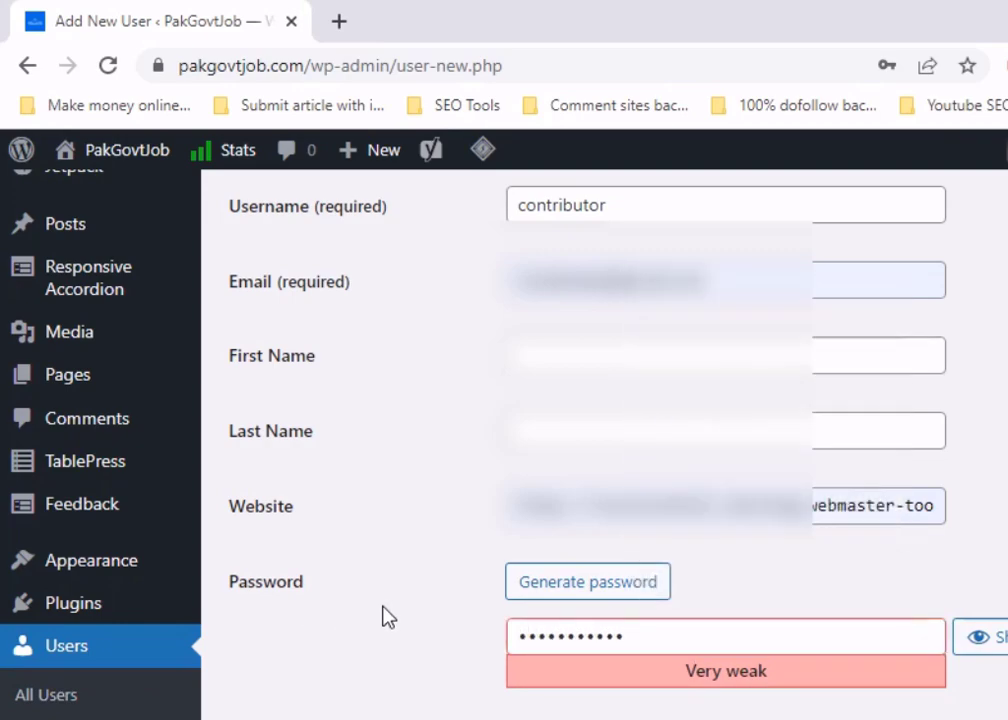
- Set the Role to Contributor and submit Add New User
scroll(646, 626, down, 3)
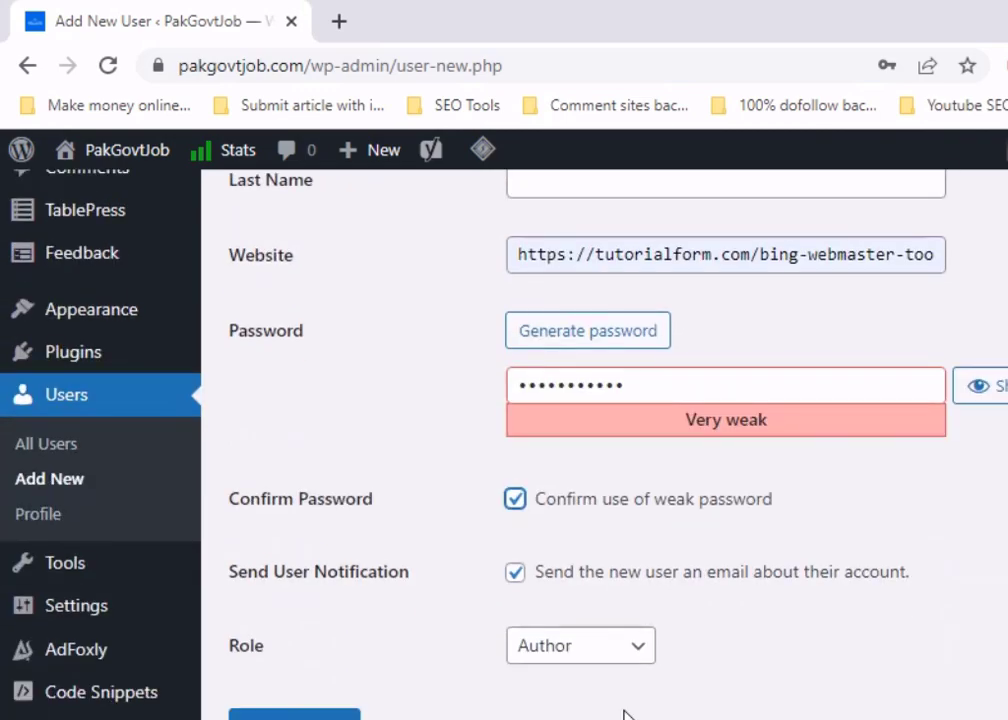
click(641, 653)
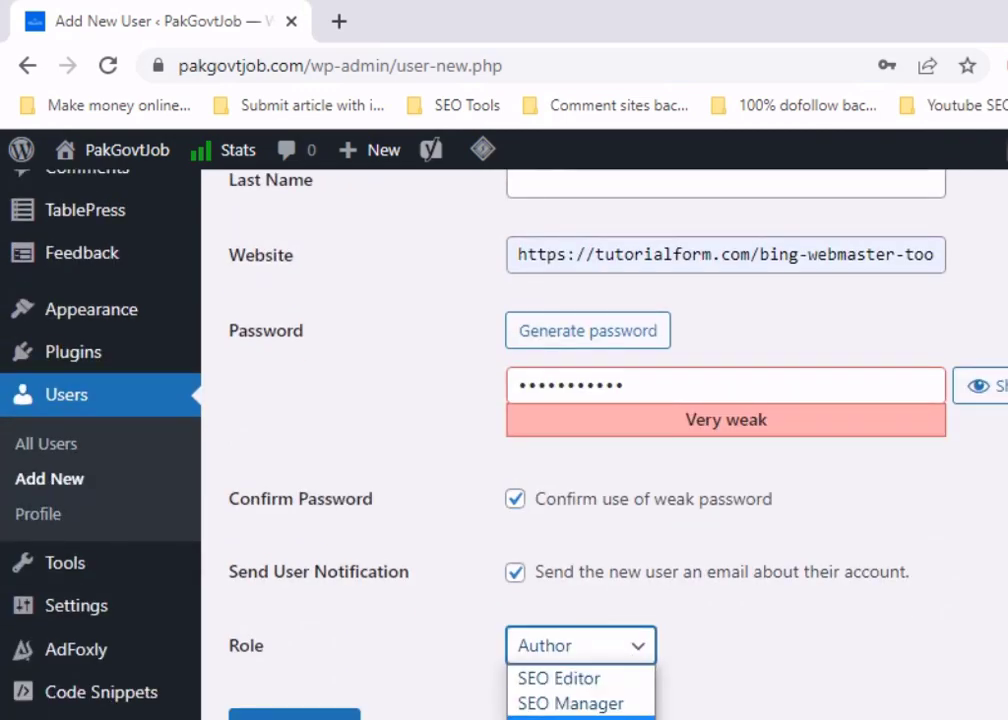
click(570, 719)
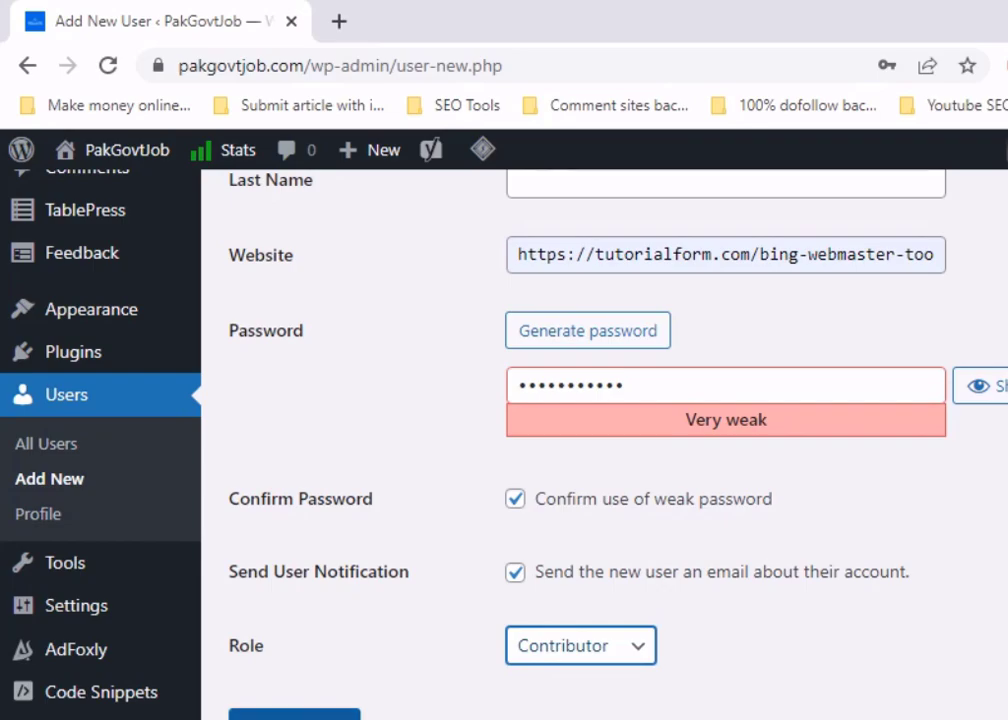
click(315, 716)
- Save the new user's password in Chrome and filter the Users list to Contributors
scroll(700, 470, up, 4)
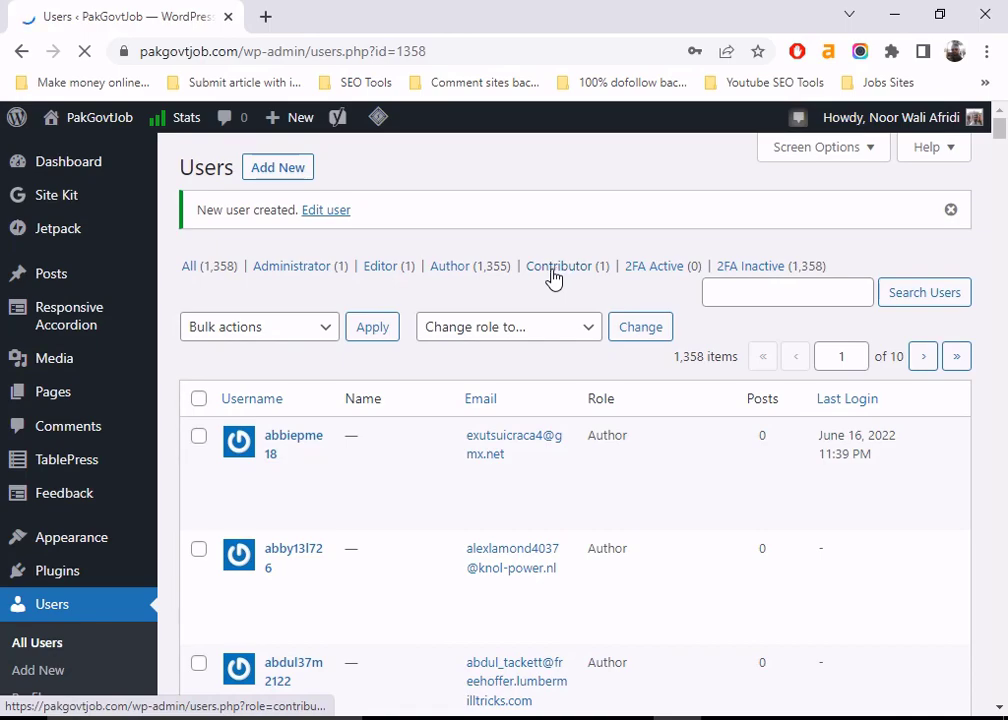
click(652, 336)
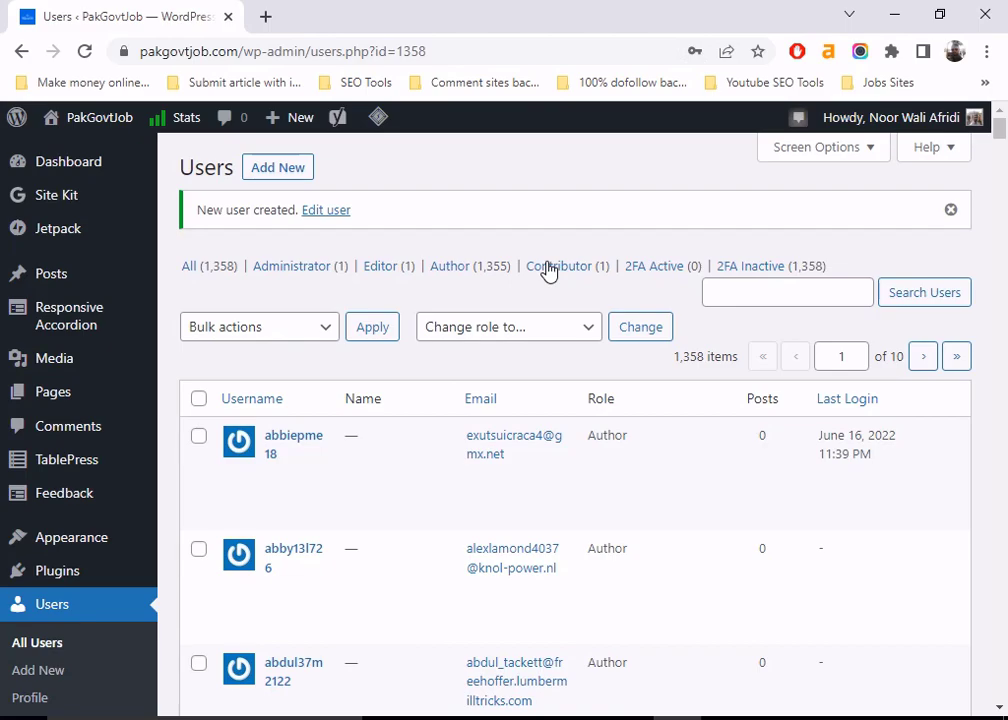
click(548, 268)
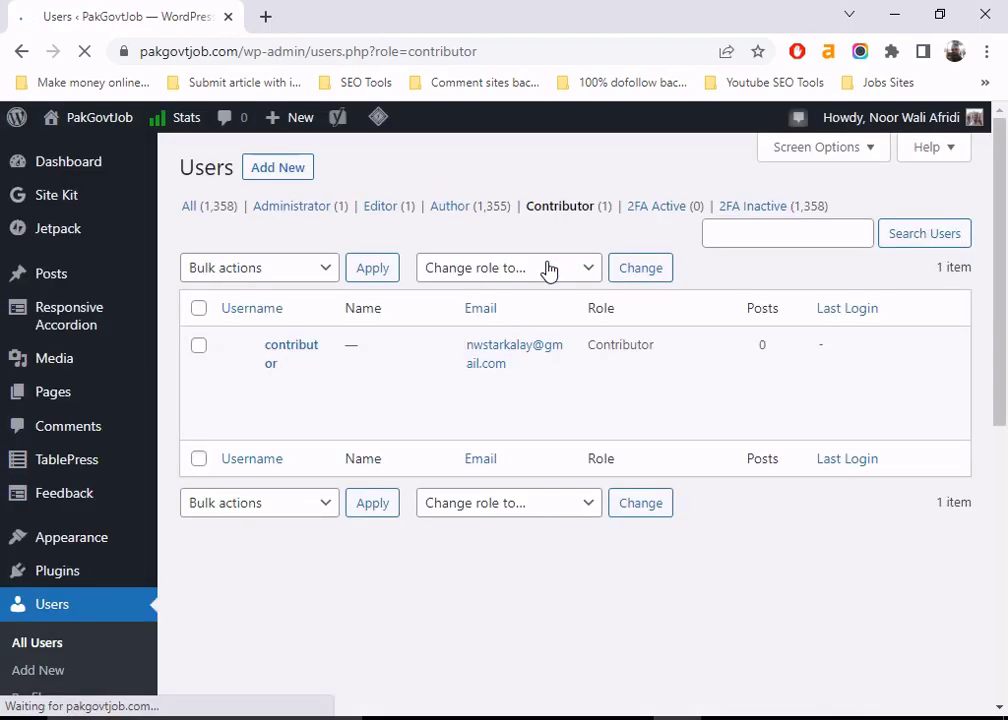
- Log out of the administrator account from the admin bar's account menu
mouse_move(569, 362)
click(272, 385)
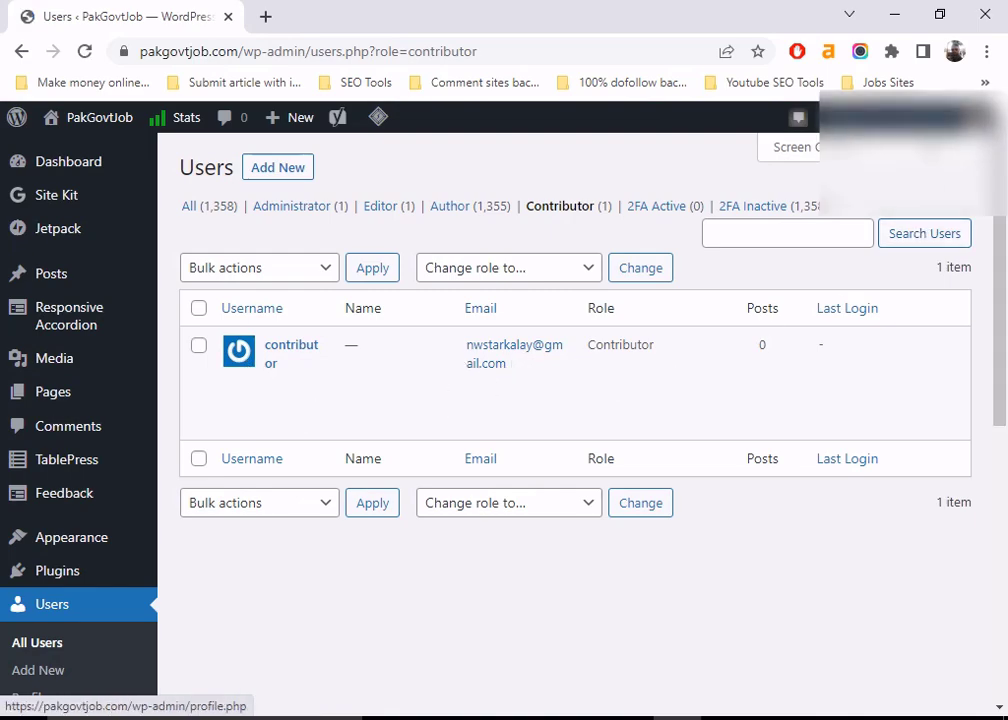
mouse_move(900, 117)
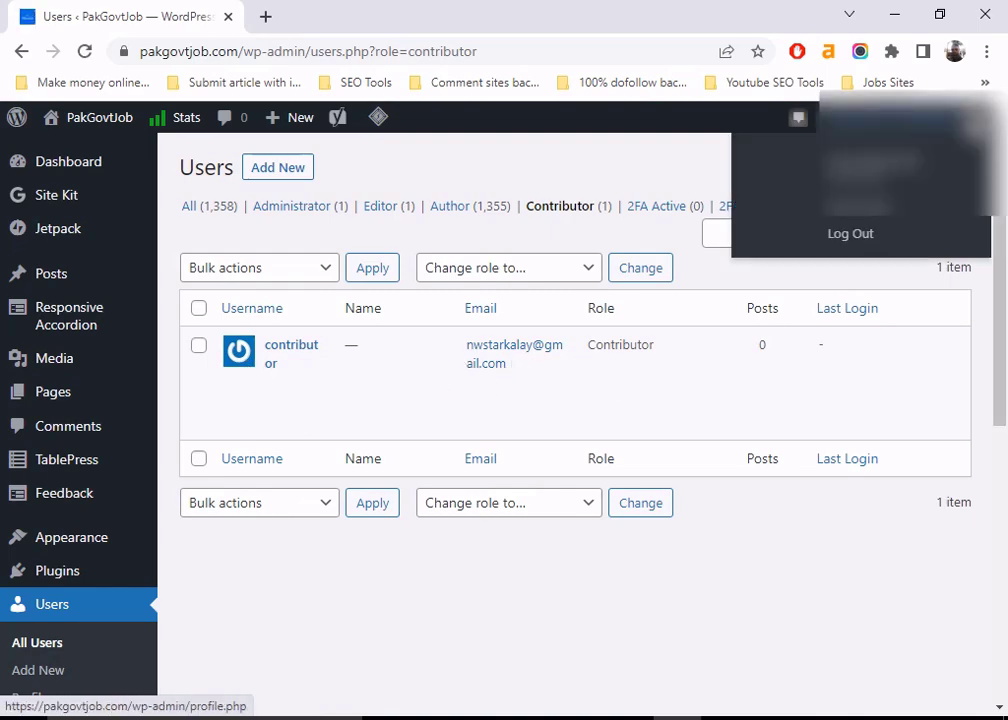
click(850, 236)
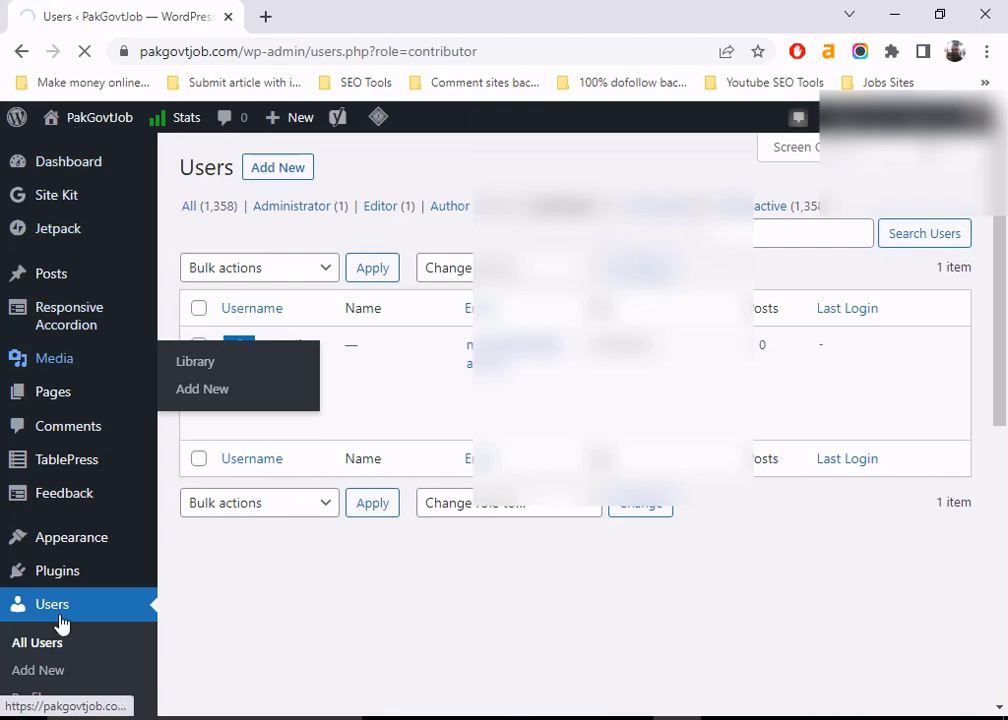
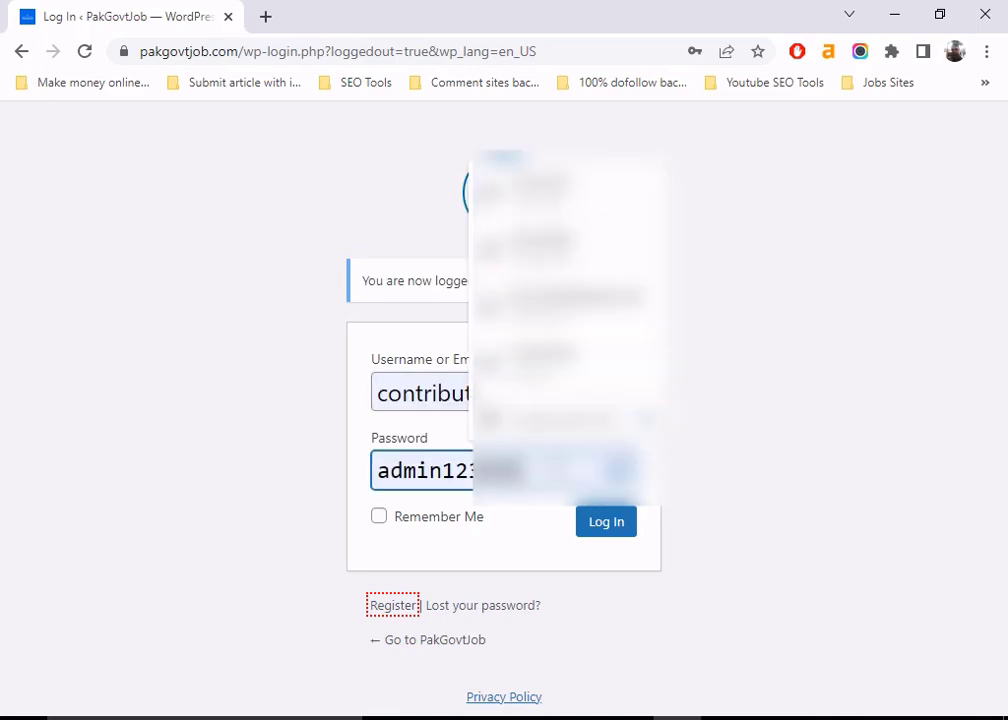
- Log in as the contributor and view the limited dashboard's Gutenberg and Posts menus
click(606, 522)
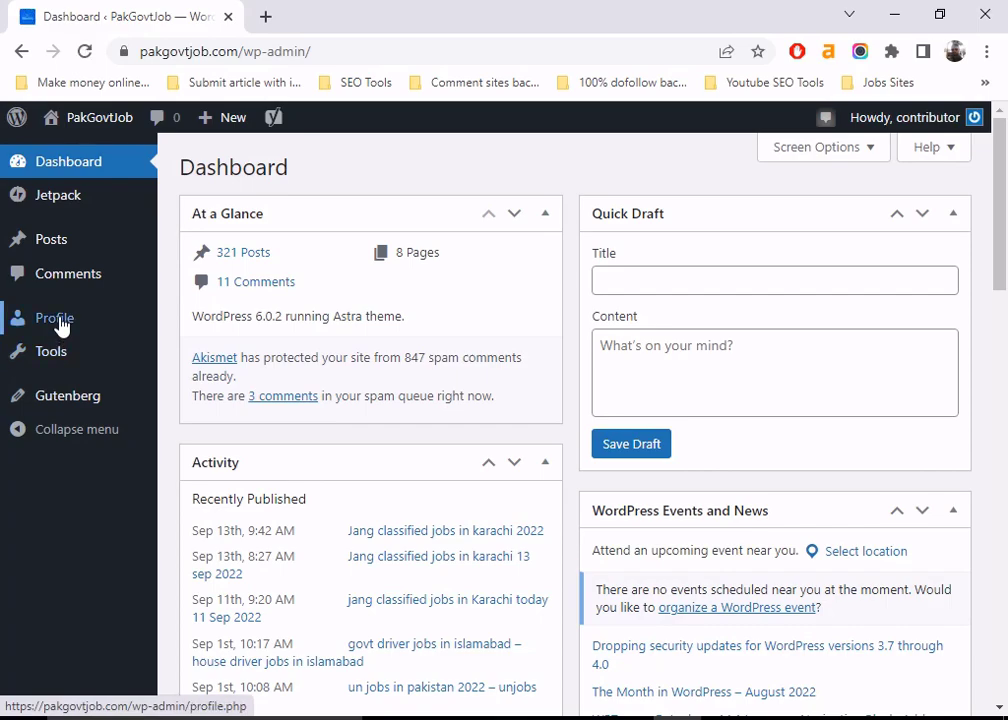
mouse_move(62, 408)
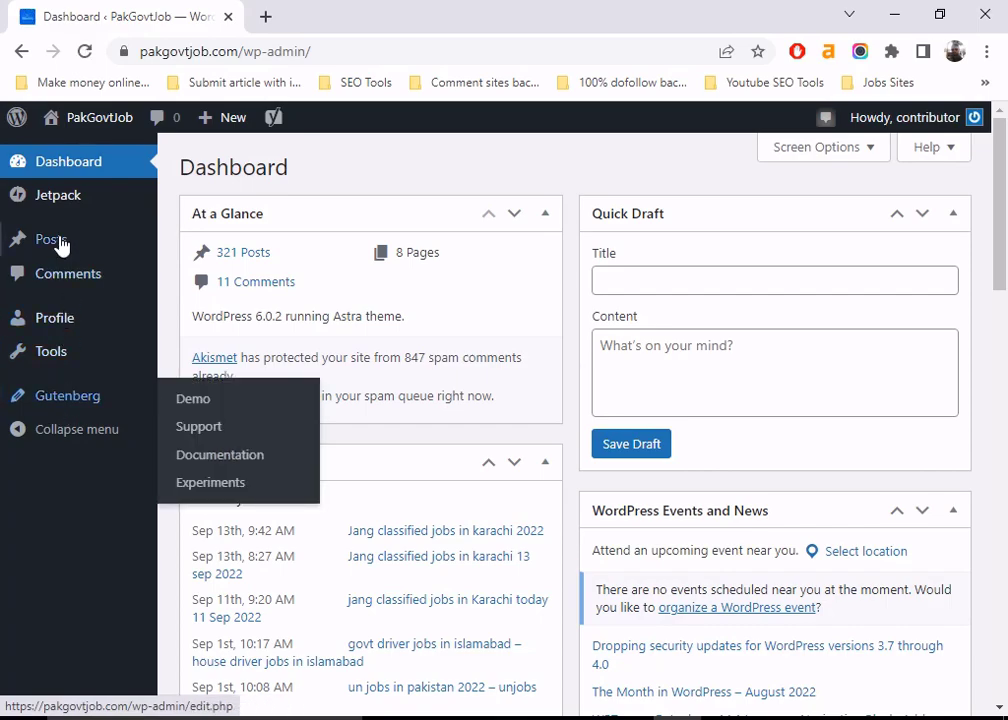
mouse_move(61, 243)
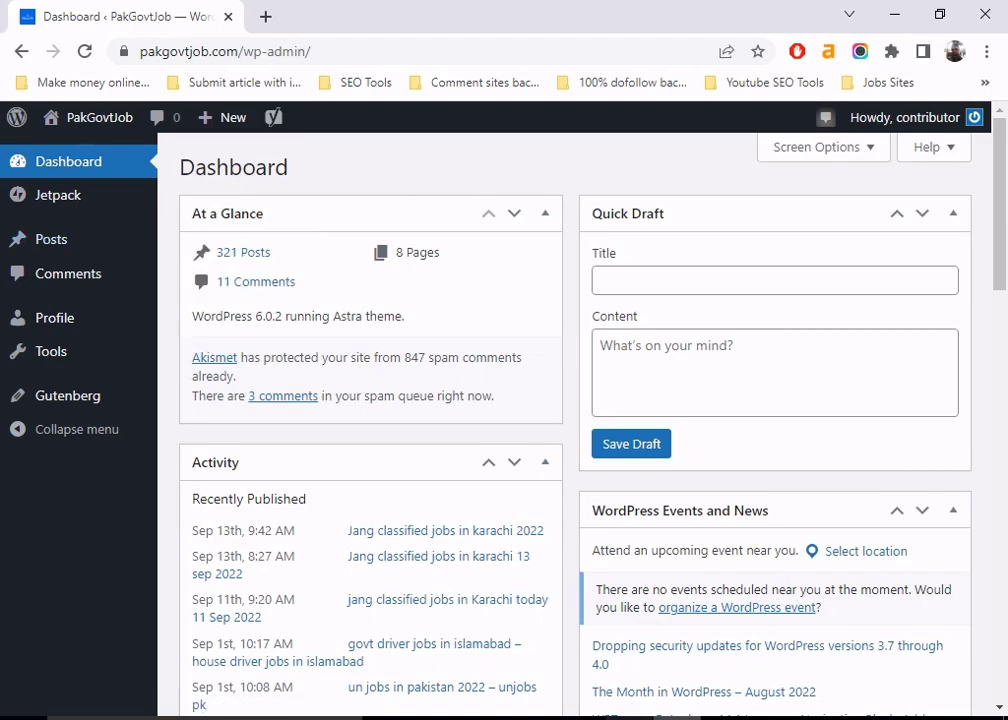
- Review the 'WordPress course' notes on the five roles, Administrator through Subscribers
click(600, 718)
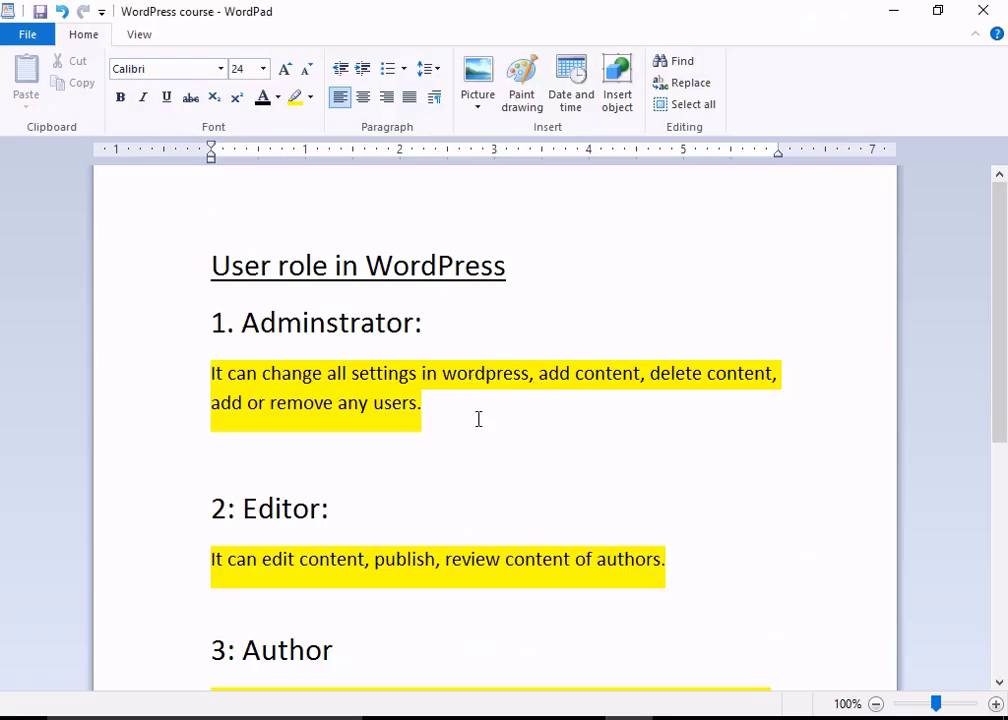
scroll(477, 418, down, 5)
scroll(400, 435, up, 5)
scroll(522, 400, down, 5)
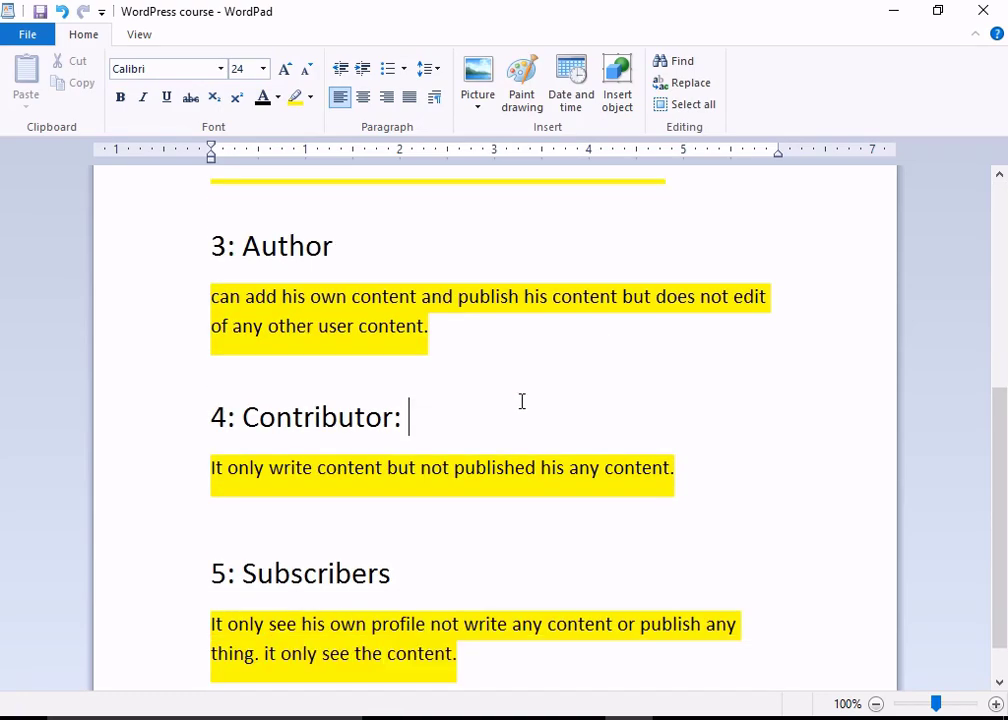
click(428, 530)
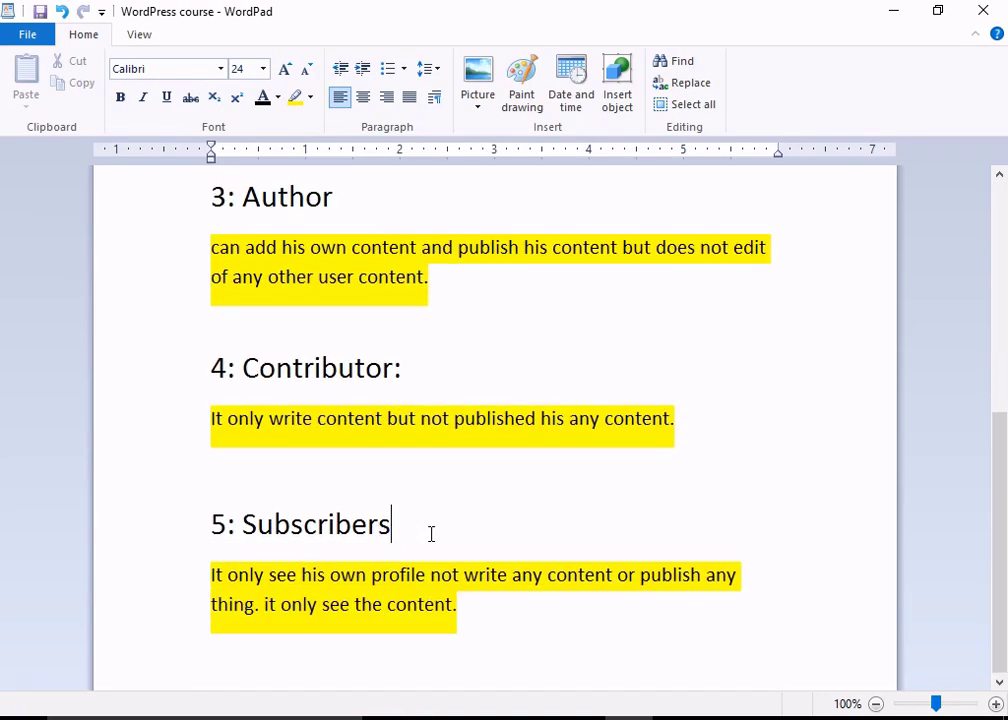
scroll(430, 523, up, 5)
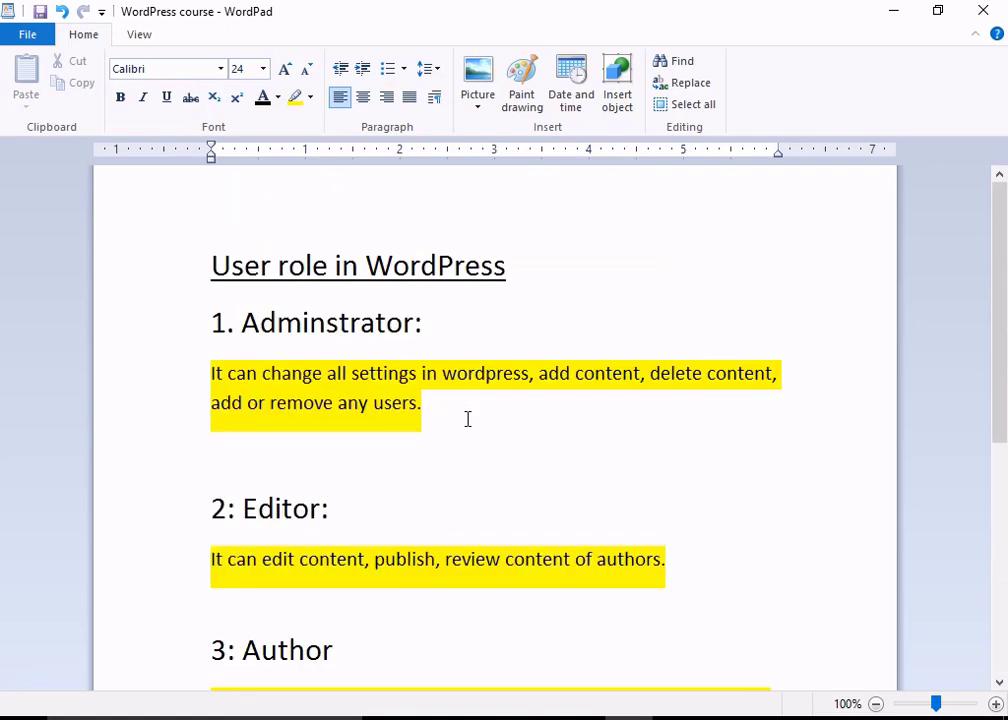